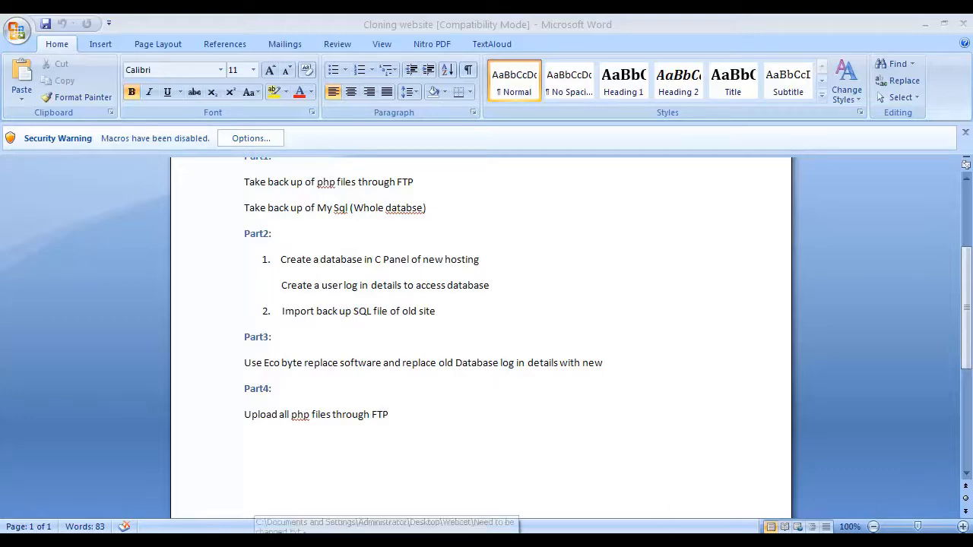
Review the list of old and new database connection values in the Notepad++ note "new 44", and return to the desktop.
{"action": "left_click", "coordinate": [258, 541]}
{"action": "left_click", "coordinate": [529, 81]}
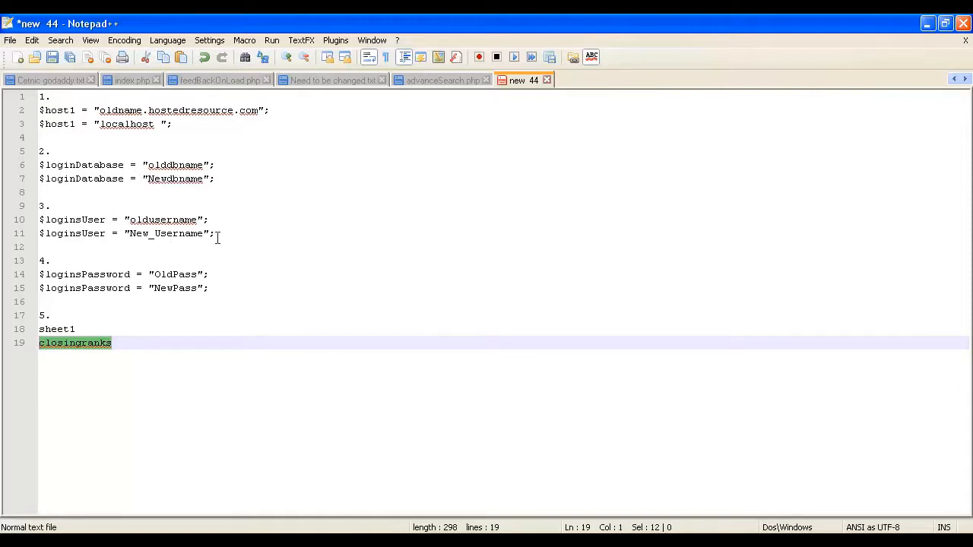
{"action": "left_click", "coordinate": [927, 28]}
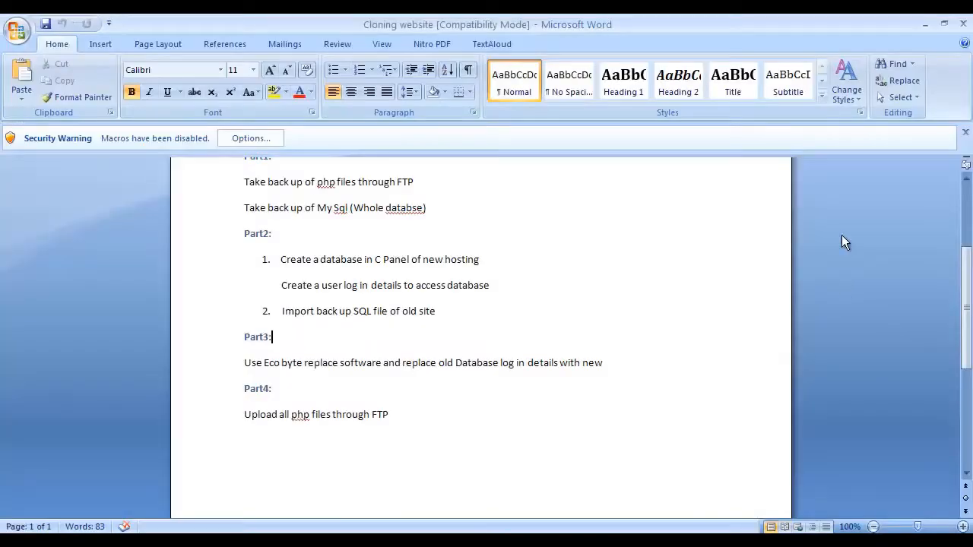
{"action": "key", "text": "super+d"}
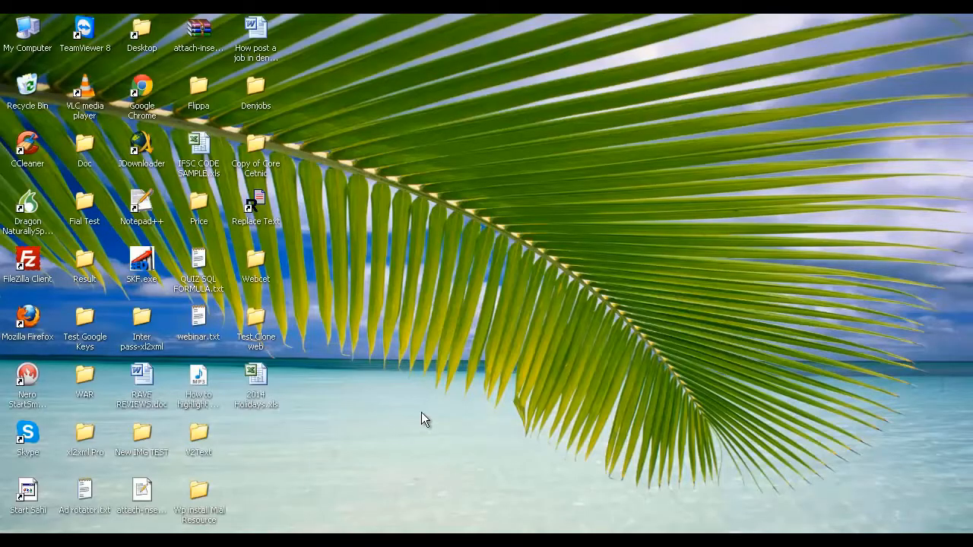
Switch to Firefox and view the search for folder-wide find-and-replace tools and the grepWin project page.
{"action": "double_click", "coordinate": [257, 200]}
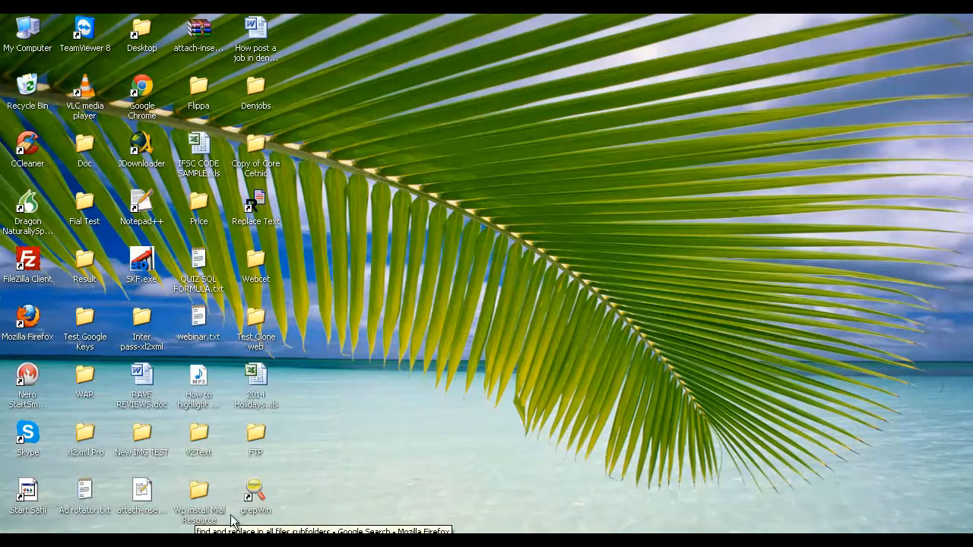
{"action": "left_click", "coordinate": [199, 542]}
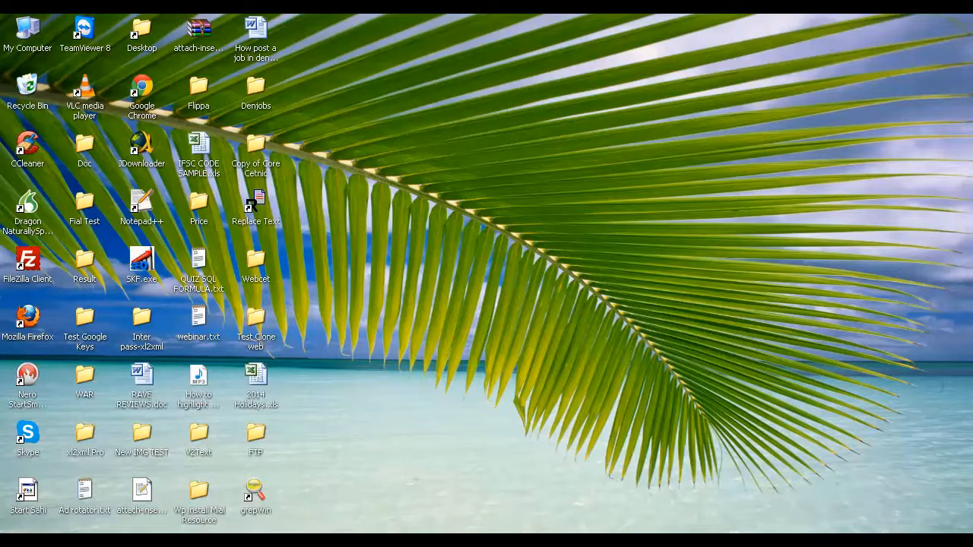
{"action": "left_click", "coordinate": [222, 62]}
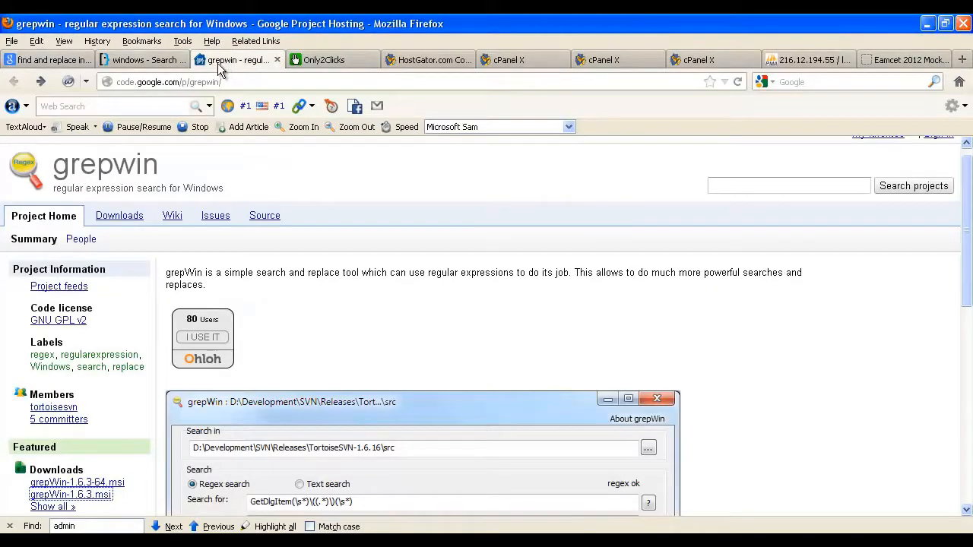
{"action": "left_click", "coordinate": [76, 62]}
{"action": "left_click", "coordinate": [331, 163]}
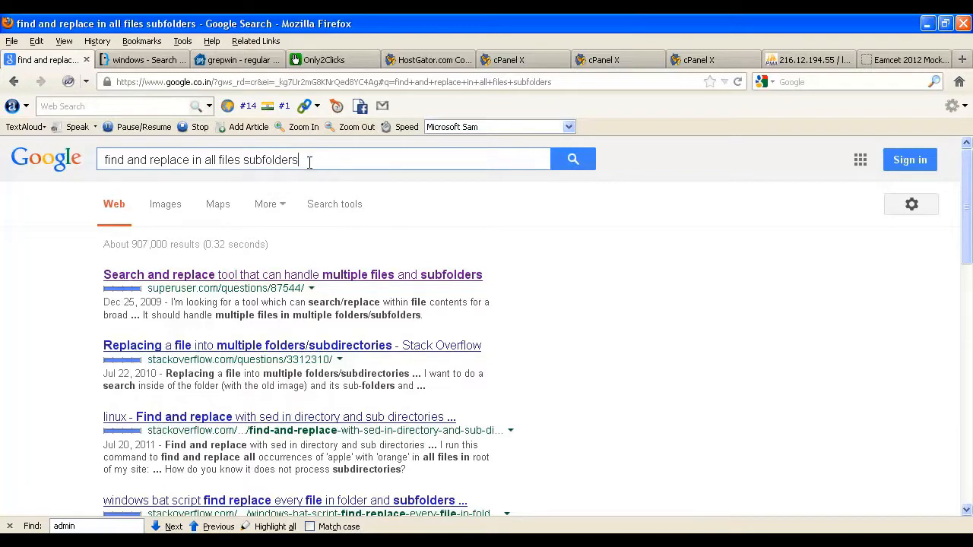
{"action": "left_click", "coordinate": [227, 62]}
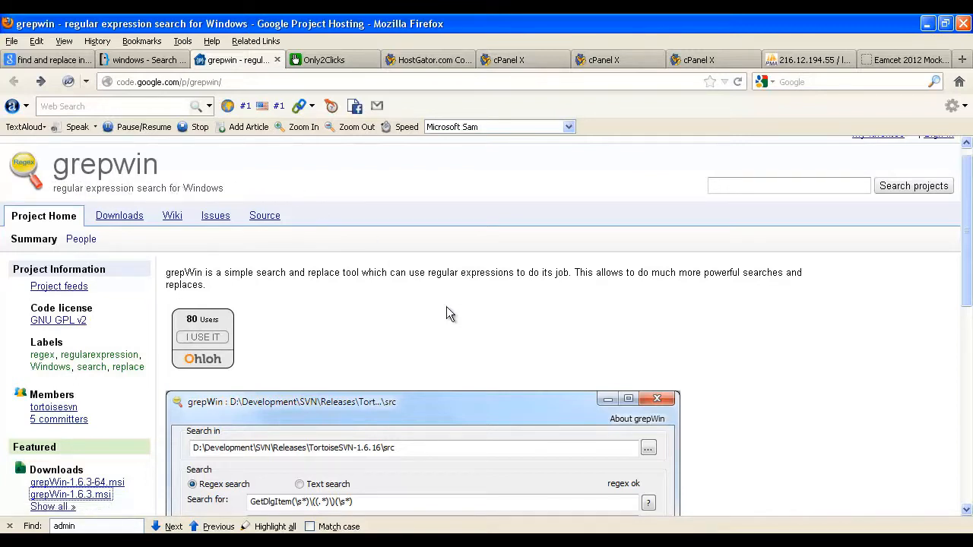
{"action": "left_click", "coordinate": [929, 26]}
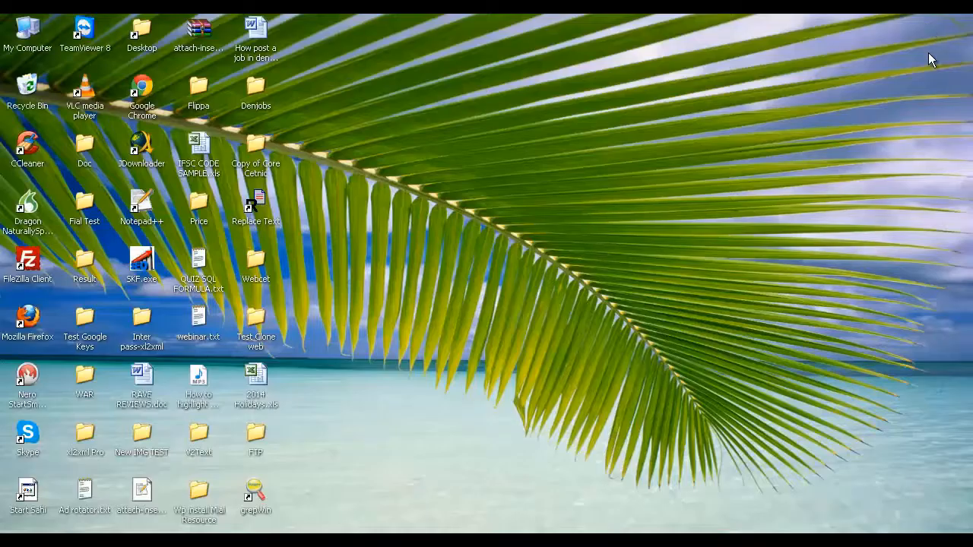
Launch grepWin and move its window clear of the desktop icons.
{"action": "double_click", "coordinate": [255, 496]}
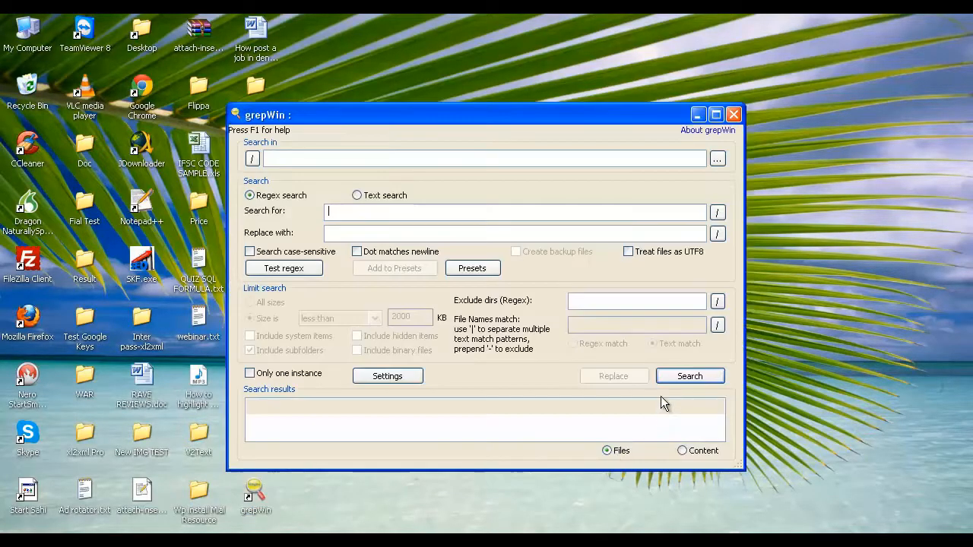
{"action": "left_click", "coordinate": [711, 540]}
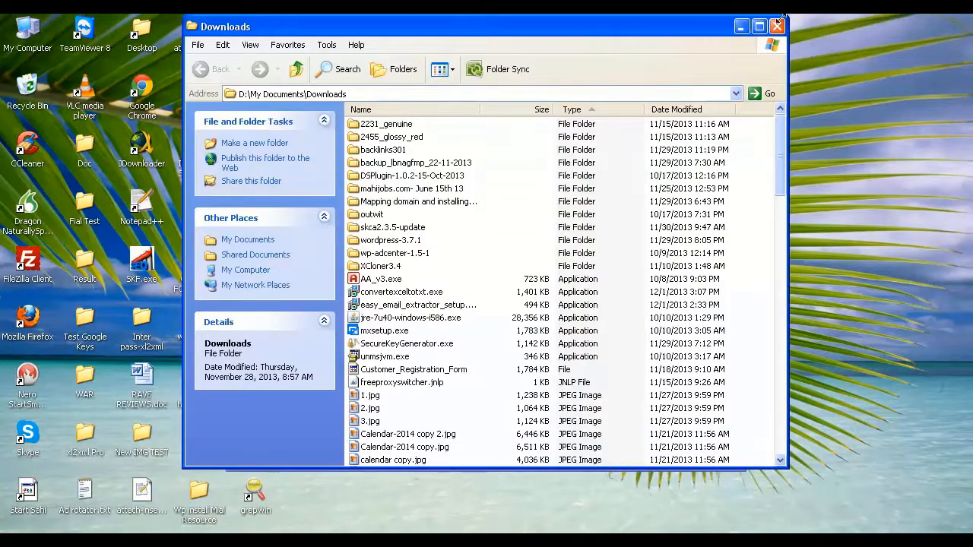
{"action": "left_click", "coordinate": [777, 26]}
{"action": "left_click_drag", "start_coordinate": [625, 118], "coordinate": [841, 64]}
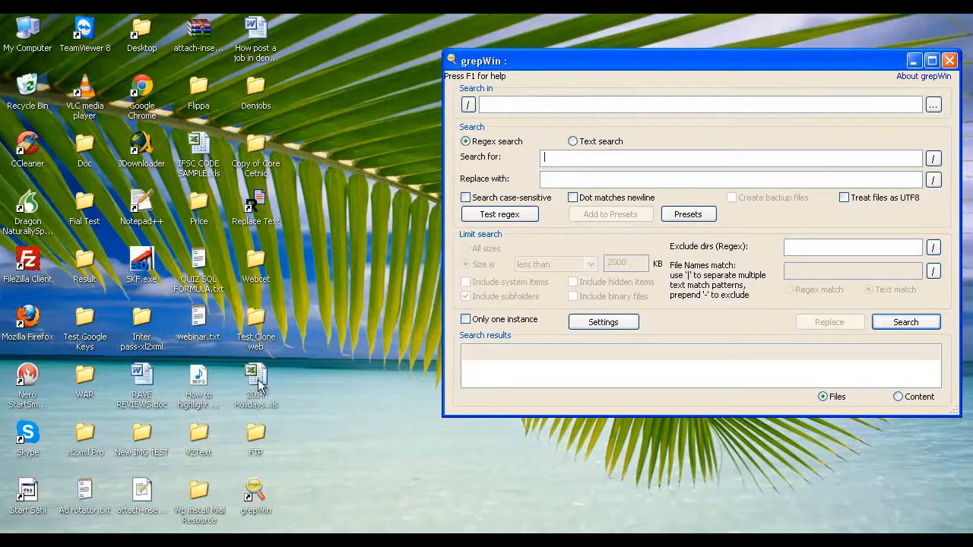
Set grepWin's search location to the backed-up site folder C:\Documents and Settings\Administrator\Desktop\FTP\_, using the path copied from the folder window.
{"action": "double_click", "coordinate": [256, 439]}
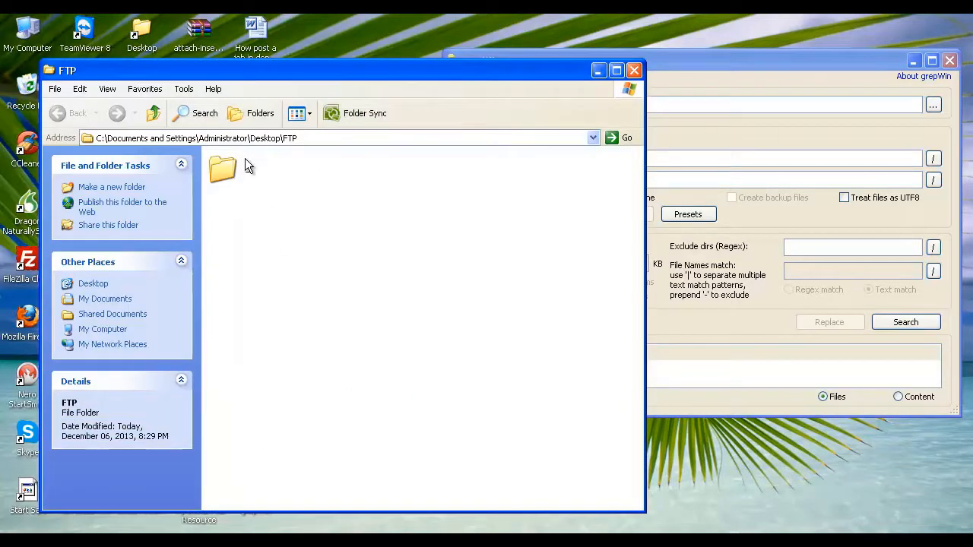
{"action": "double_click", "coordinate": [245, 165]}
{"action": "left_click", "coordinate": [321, 138]}
{"action": "key", "text": "ctrl+c"}
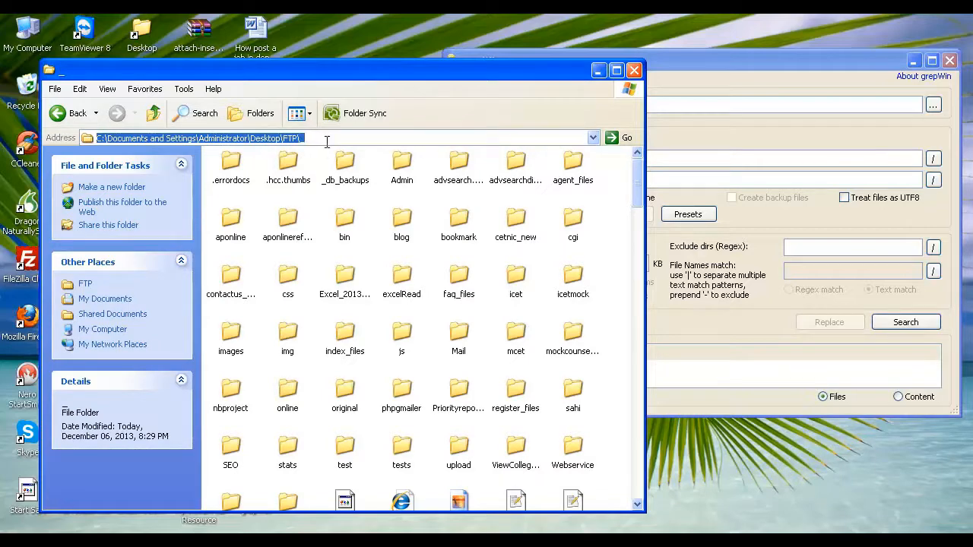
{"action": "left_click", "coordinate": [680, 103]}
{"action": "key", "text": "ctrl+v"}
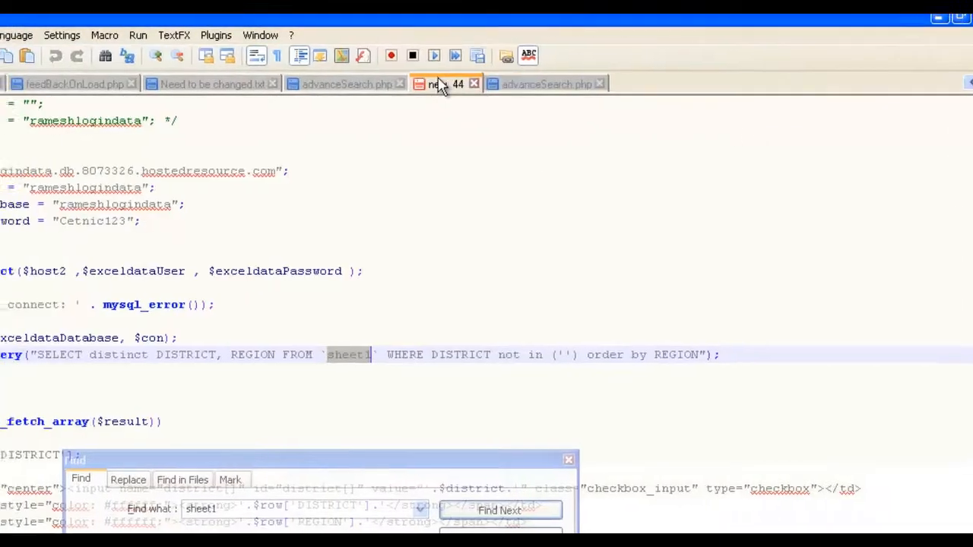
Check the old and new value pairs in the "new 44" note in Notepad++, and return to grepWin's search text.
{"action": "left_click", "coordinate": [434, 83]}
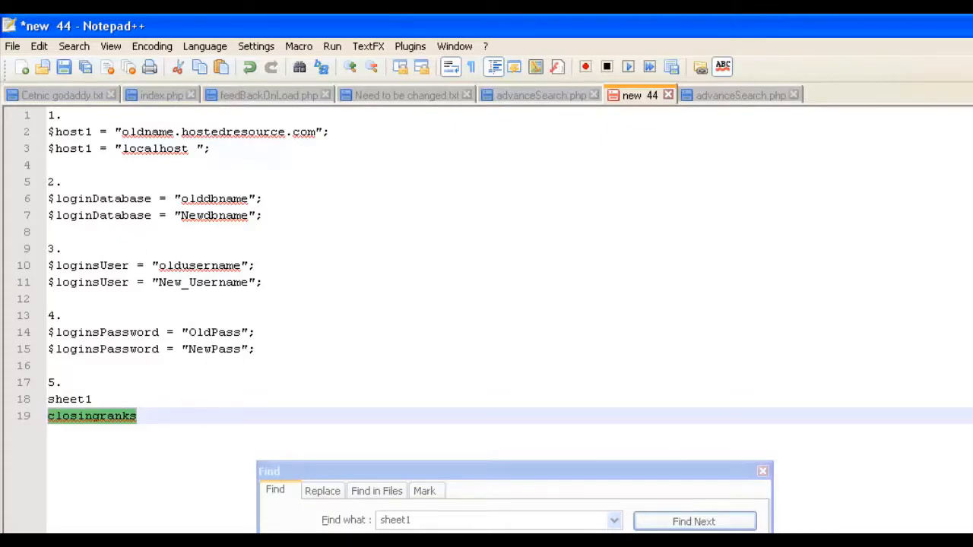
{"action": "key", "text": "alt+Tab"}
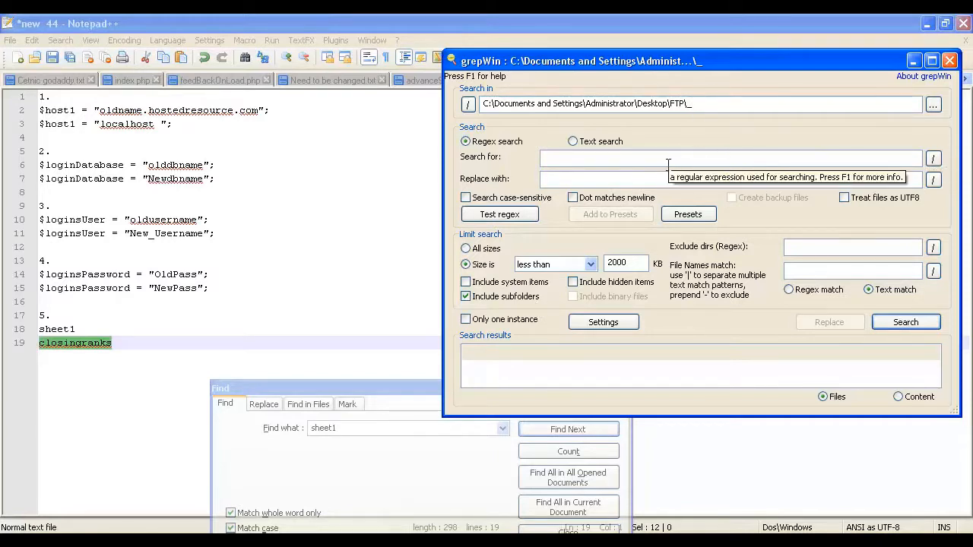
{"action": "left_click", "coordinate": [574, 159]}
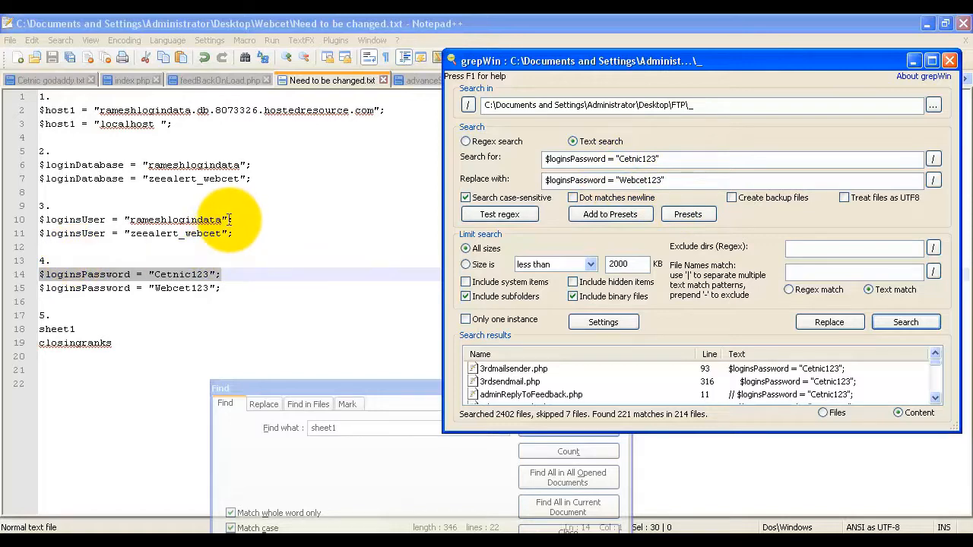
Copy the old $loginsUser line from Need to be changed.txt and use it as grepWin's search text.
{"action": "left_click_drag", "start_coordinate": [235, 220], "coordinate": [7, 219]}
{"action": "key", "text": "ctrl+c"}
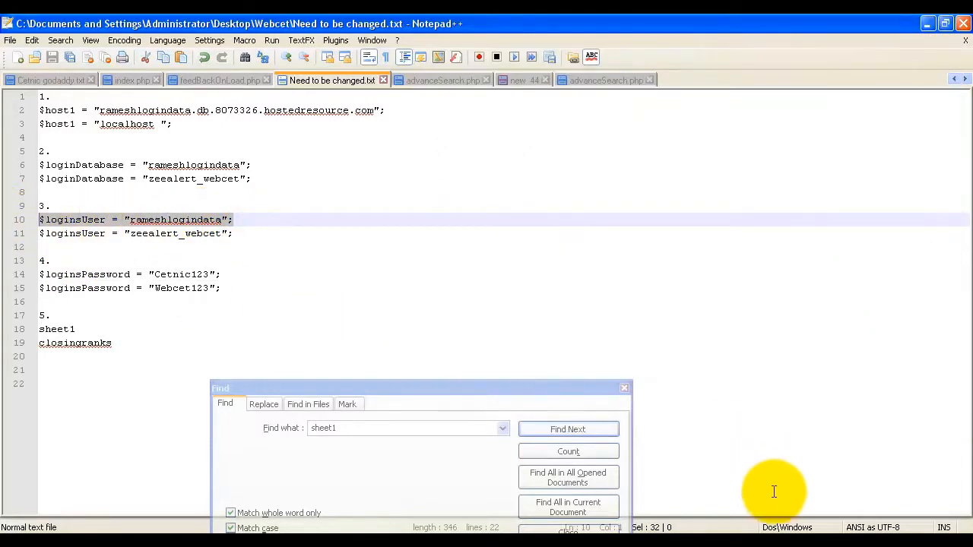
{"action": "left_click", "coordinate": [789, 532]}
{"action": "left_click_drag", "start_coordinate": [662, 159], "coordinate": [430, 159]}
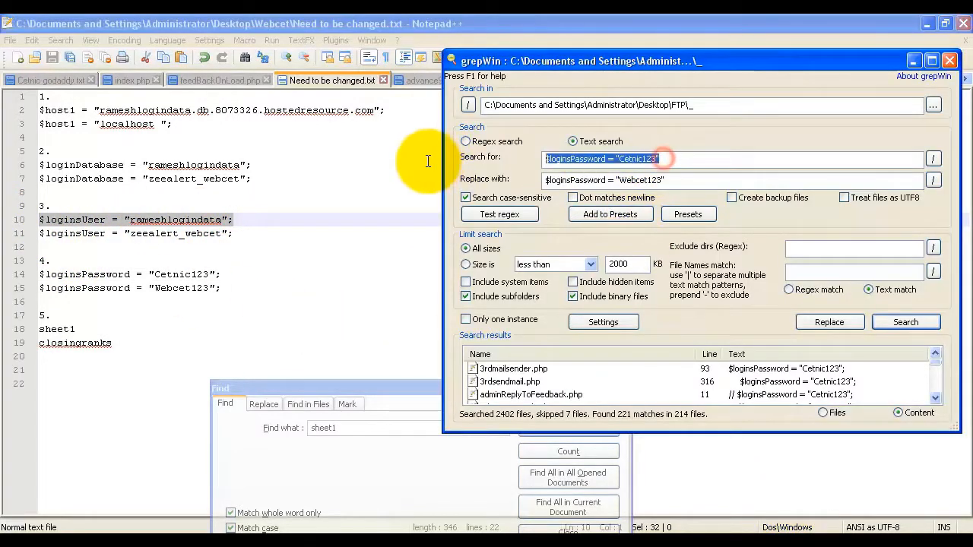
{"action": "key", "text": "ctrl+v"}
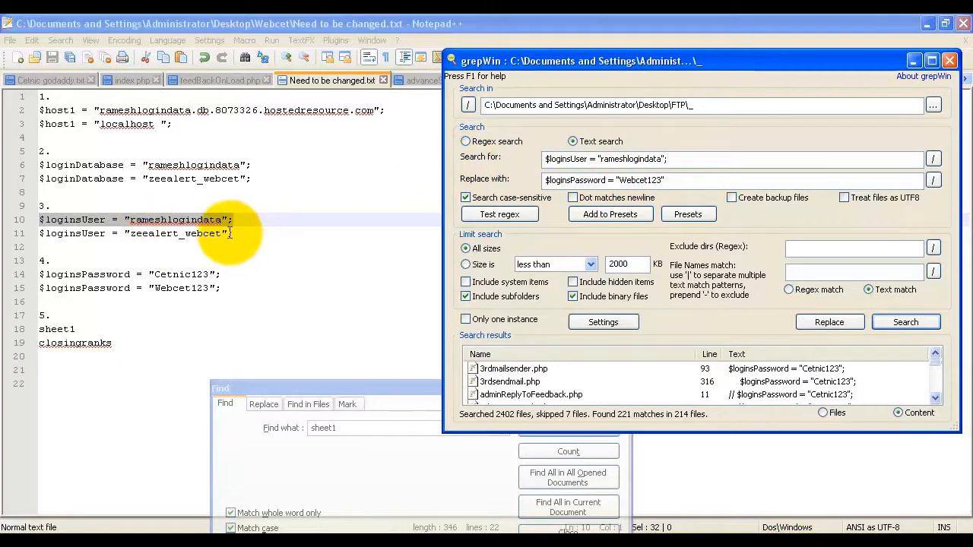
{"action": "left_click_drag", "start_coordinate": [232, 234], "coordinate": [9, 234]}
{"action": "key", "text": "ctrl+c"}
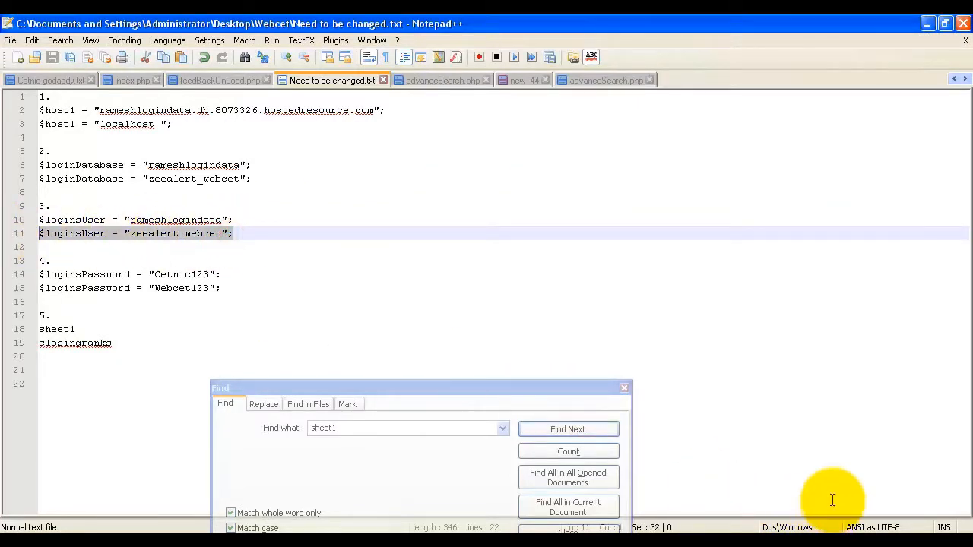
{"action": "left_click", "coordinate": [789, 532]}
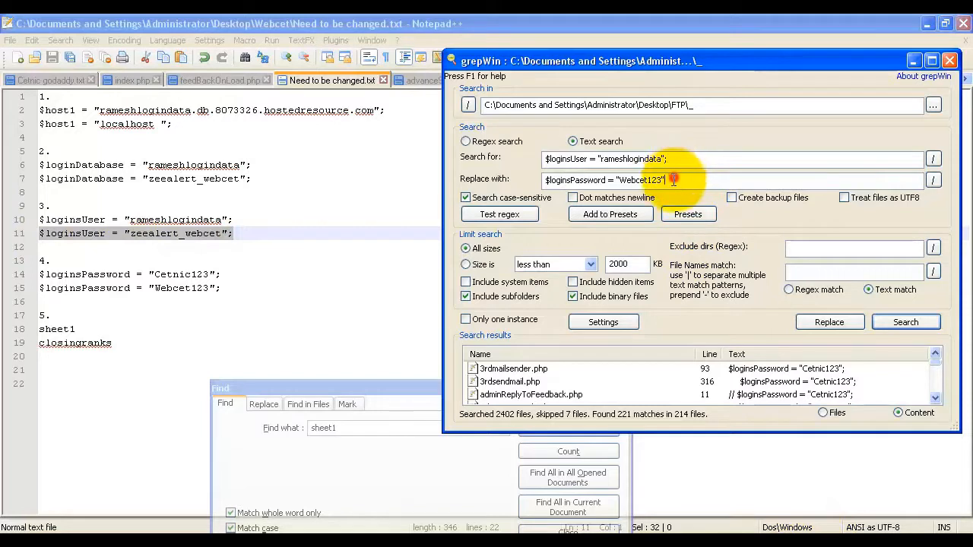
{"action": "left_click_drag", "start_coordinate": [677, 179], "coordinate": [368, 177]}
{"action": "key", "text": "ctrl+v"}
Replace the old $loginsUser line in all files of the site folder without creating backups.
{"action": "left_click_drag", "start_coordinate": [705, 62], "coordinate": [497, 91]}
{"action": "left_click", "coordinate": [619, 350]}
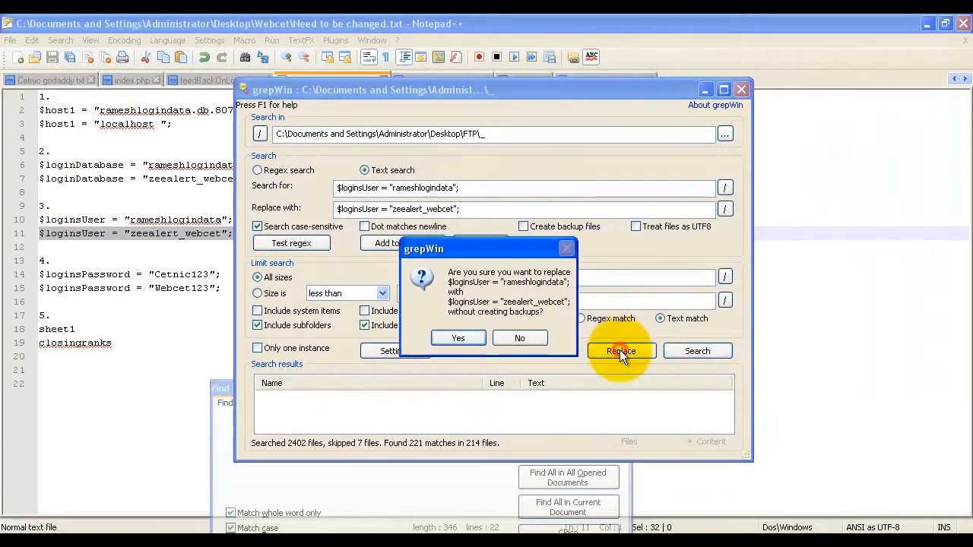
{"action": "left_click", "coordinate": [469, 340]}
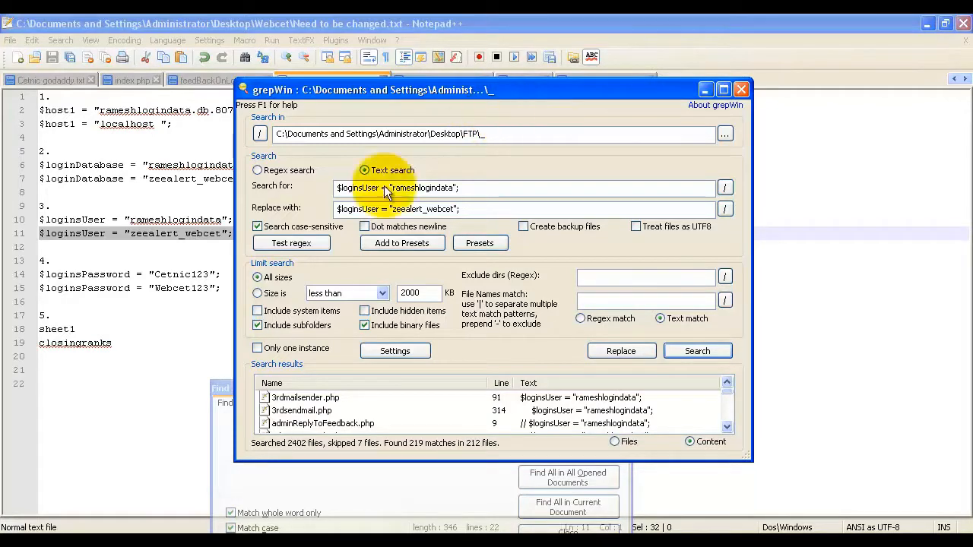
Reload advanceSearch.php in Notepad++, and copy the old $loginDatabase line from Need to be changed.txt into grepWin as the search text.
{"action": "left_click", "coordinate": [179, 199]}
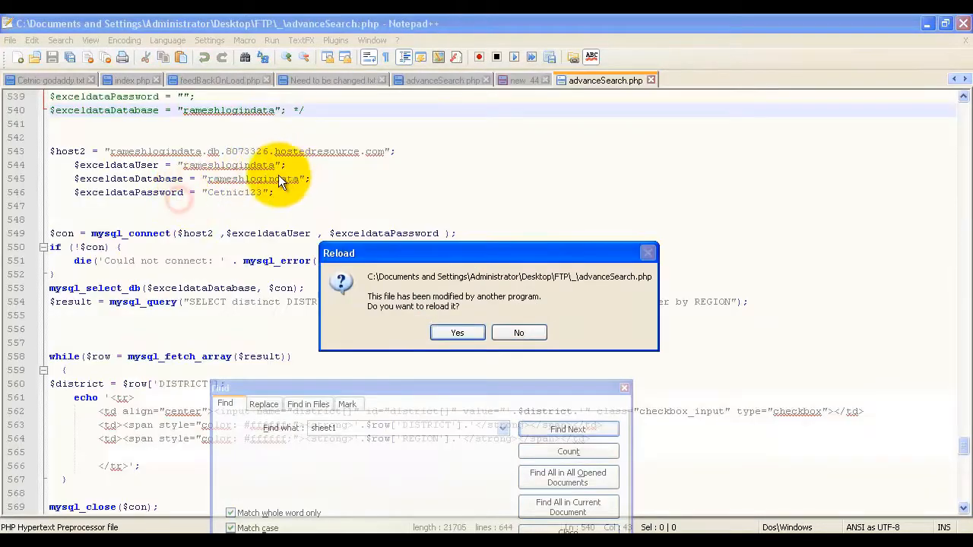
{"action": "left_click", "coordinate": [456, 333]}
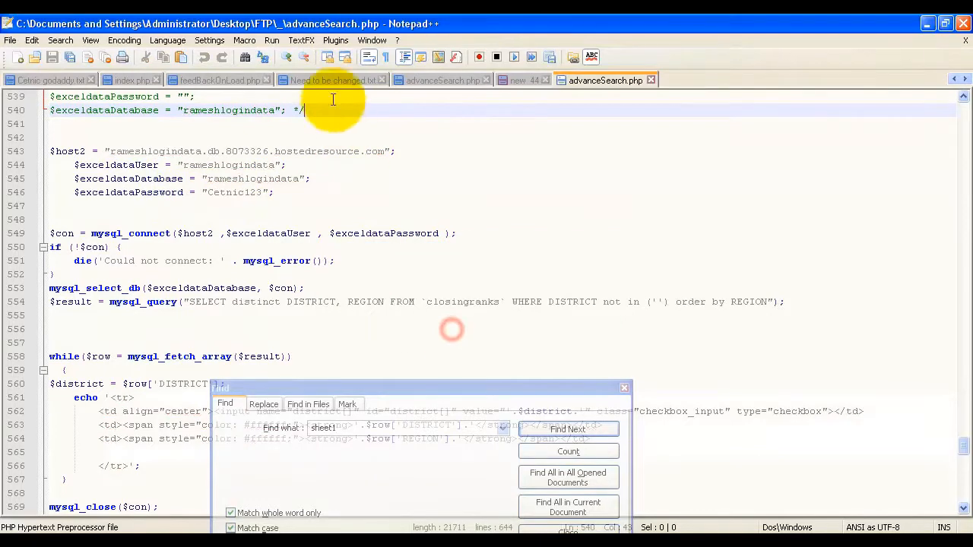
{"action": "left_click", "coordinate": [327, 79]}
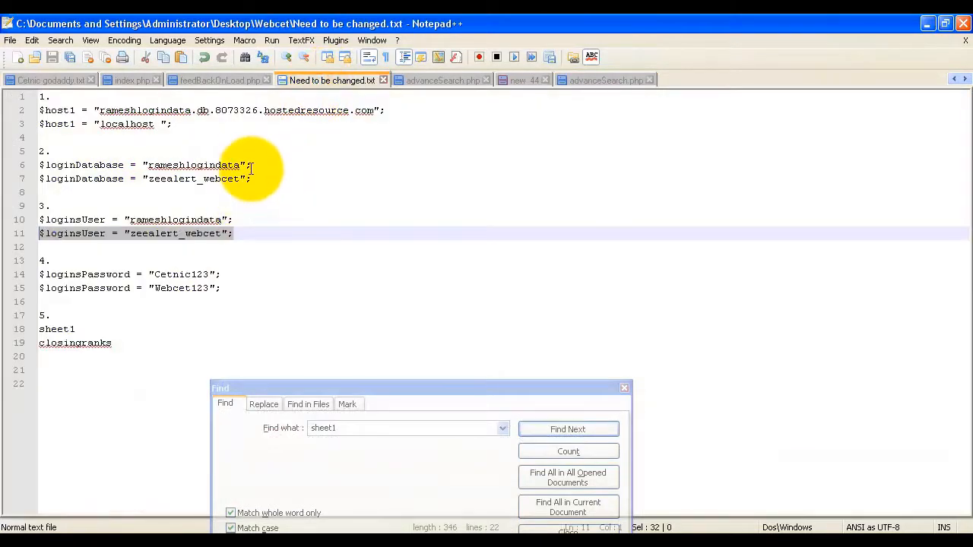
{"action": "left_click_drag", "start_coordinate": [251, 165], "coordinate": [36, 168]}
{"action": "key", "text": "ctrl+c"}
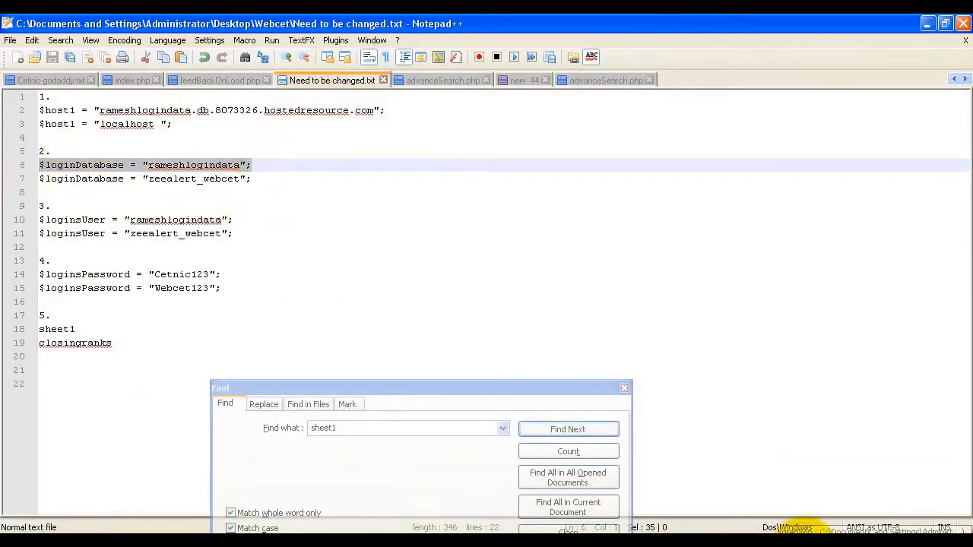
{"action": "left_click", "coordinate": [807, 543]}
{"action": "left_click_drag", "start_coordinate": [476, 187], "coordinate": [185, 186]}
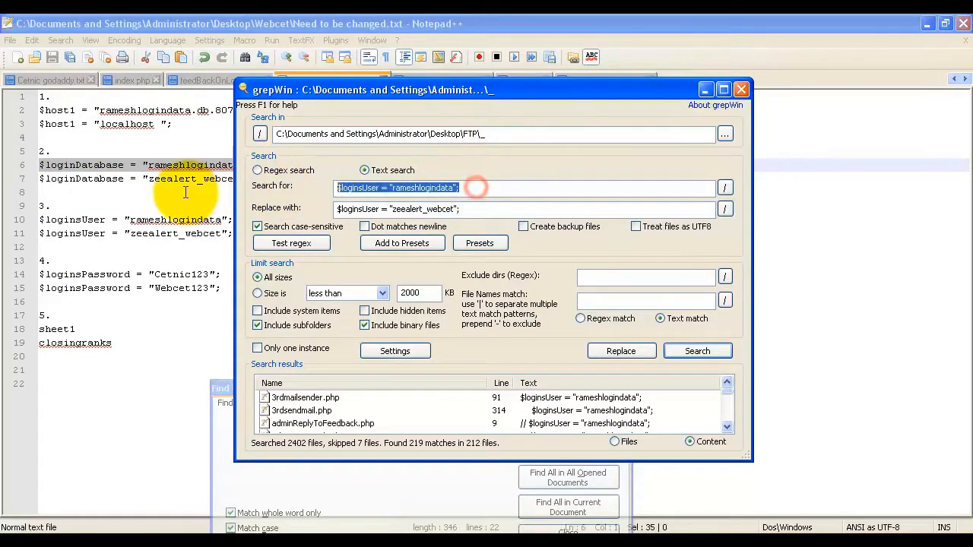
{"action": "key", "text": "ctrl+v"}
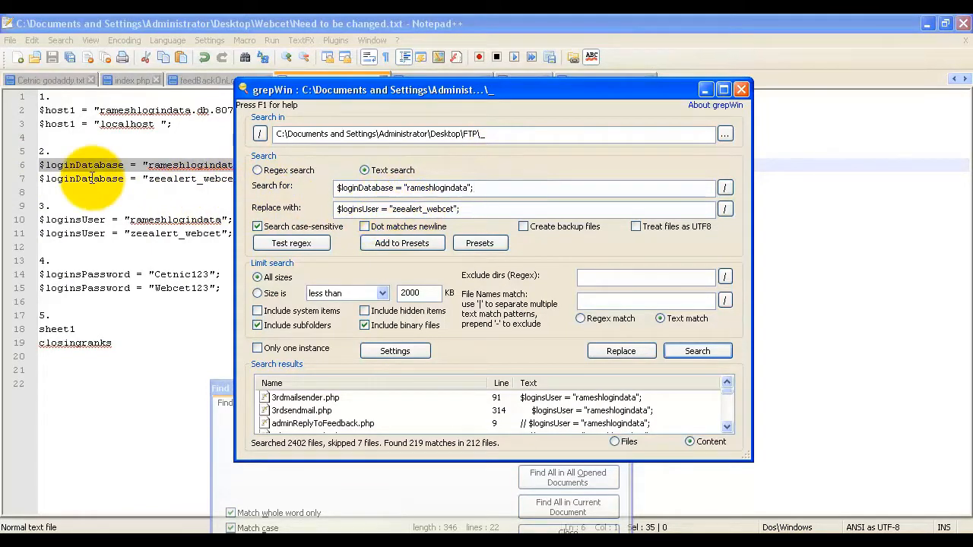
Copy the new line $loginDatabase = "zeealert_webcet"; from Need to be changed.txt into grepWin as replacement text, and replace the old line in all files without backups.
{"action": "left_click", "coordinate": [38, 178]}
{"action": "left_click", "coordinate": [253, 179], "text": "shift"}
{"action": "key", "text": "ctrl+c"}
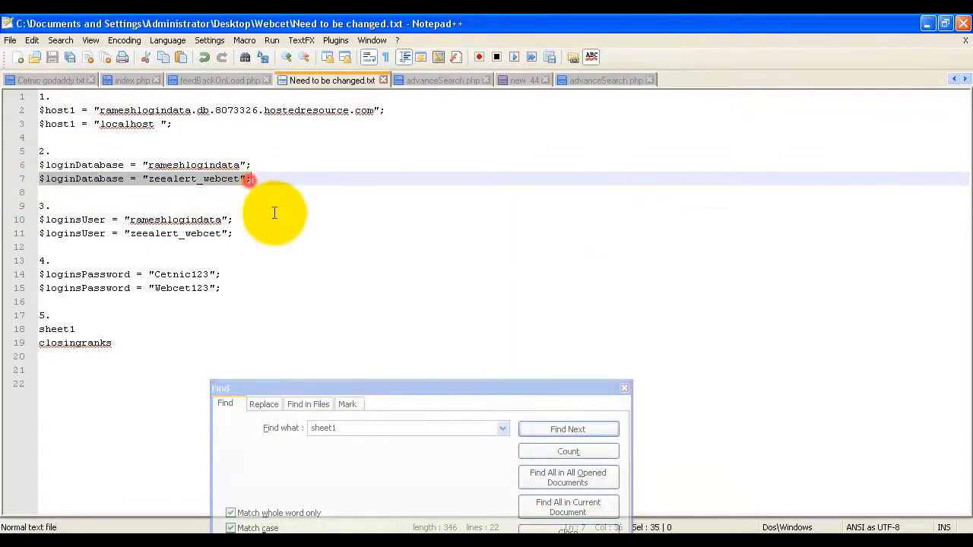
{"action": "left_click", "coordinate": [807, 544]}
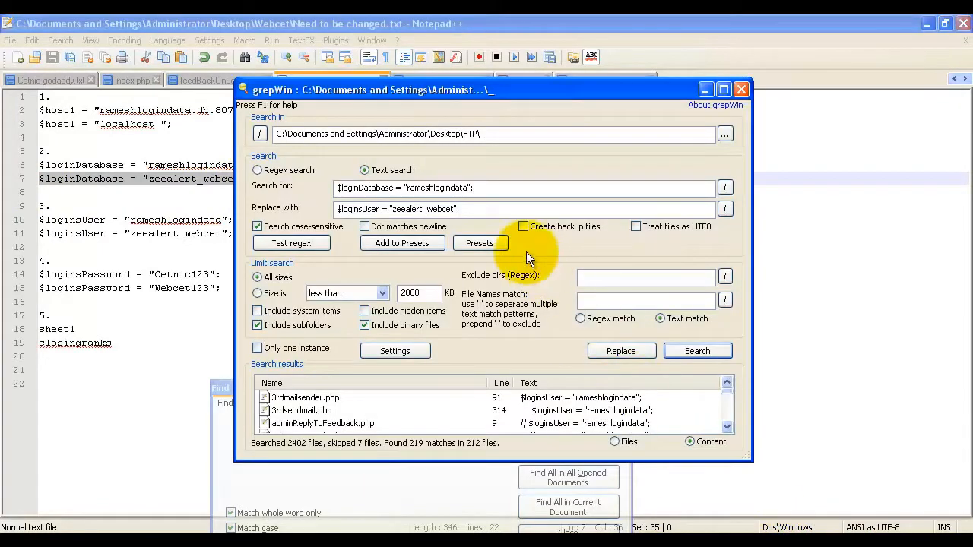
{"action": "left_click_drag", "start_coordinate": [461, 210], "coordinate": [185, 207]}
{"action": "key", "text": "ctrl+v"}
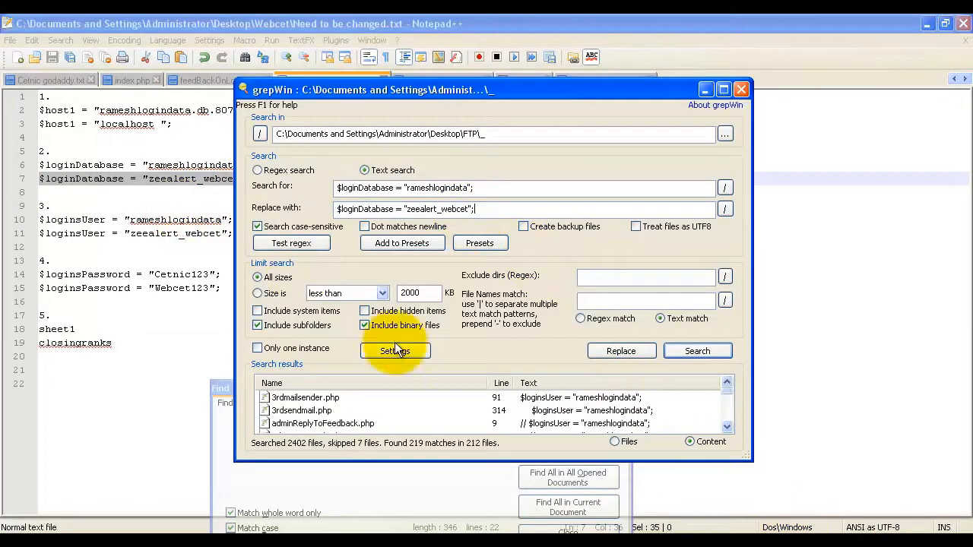
{"action": "left_click", "coordinate": [615, 353]}
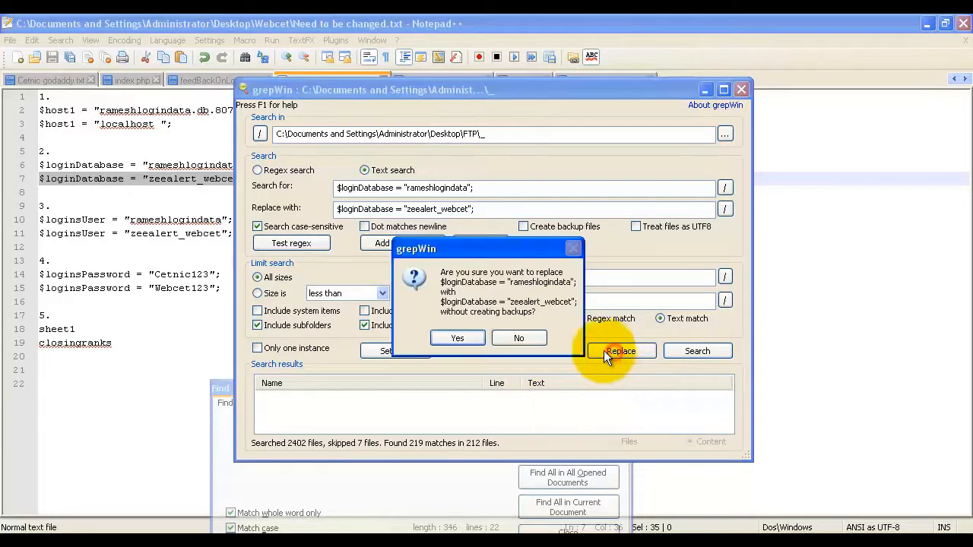
{"action": "left_click", "coordinate": [456, 339]}
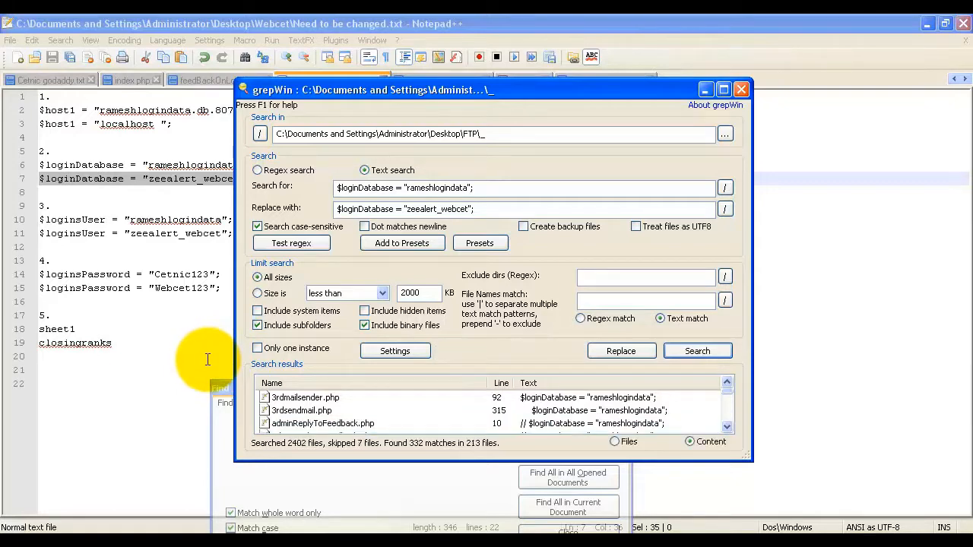
Reload the modified advanceSearch.php in Notepad++ and check its database connection lines.
{"action": "left_click", "coordinate": [239, 544]}
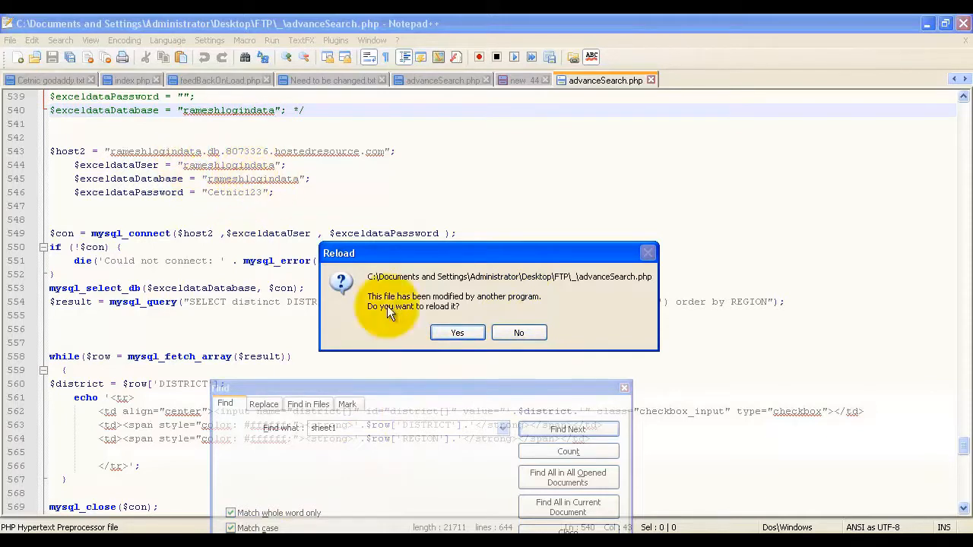
{"action": "left_click", "coordinate": [459, 334]}
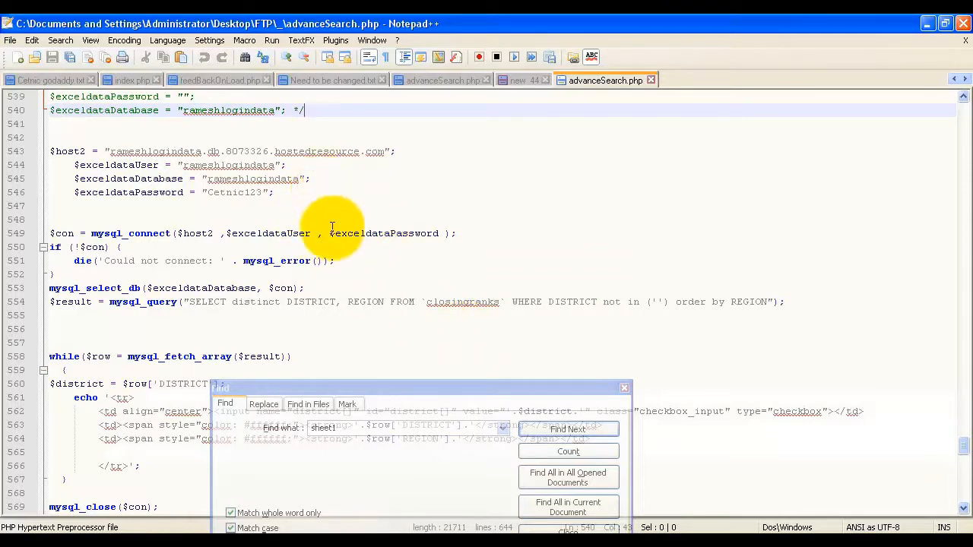
{"action": "scroll", "coordinate": [517, 253], "scroll_direction": "up", "scroll_amount": 6}
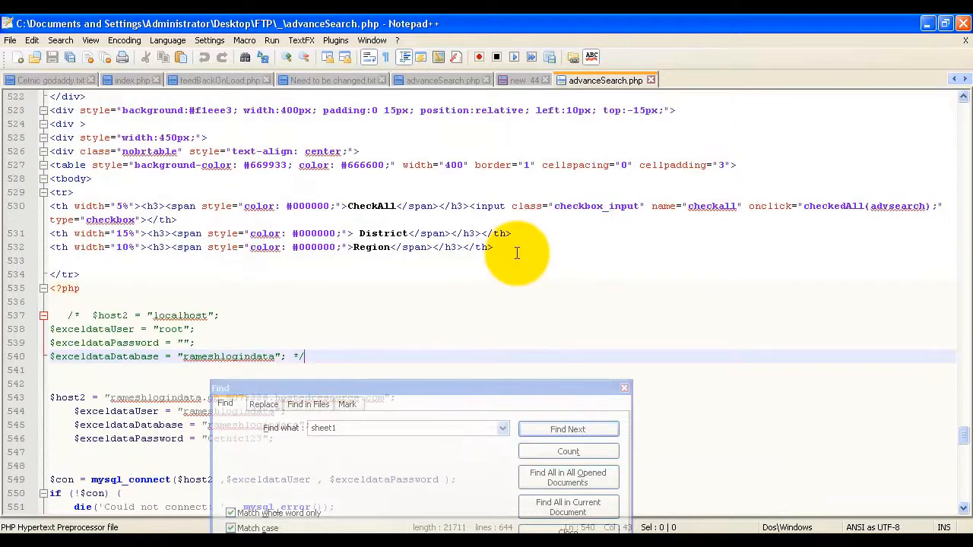
{"action": "scroll", "coordinate": [517, 253], "scroll_direction": "down", "scroll_amount": 8}
{"action": "scroll", "coordinate": [515, 254], "scroll_direction": "up", "scroll_amount": 7}
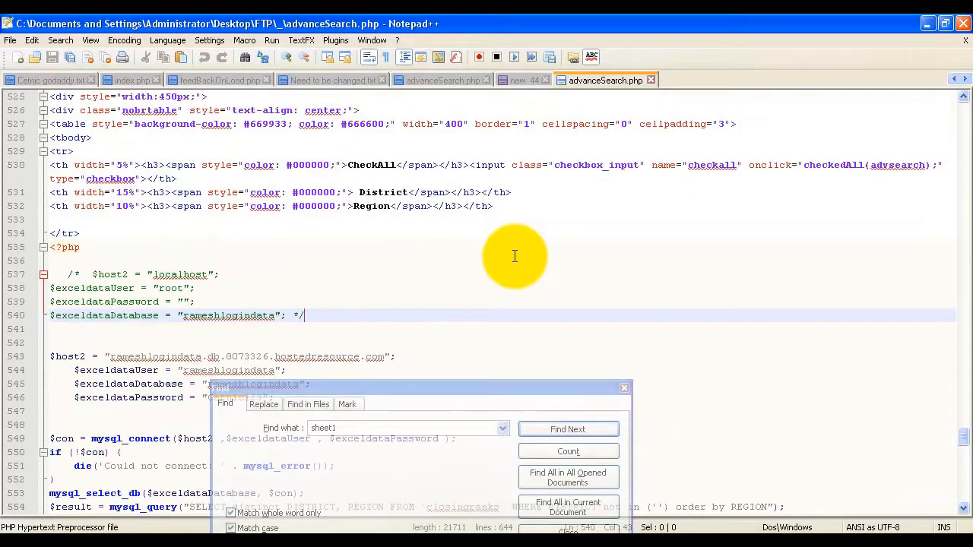
{"action": "scroll", "coordinate": [514, 256], "scroll_direction": "down", "scroll_amount": 5}
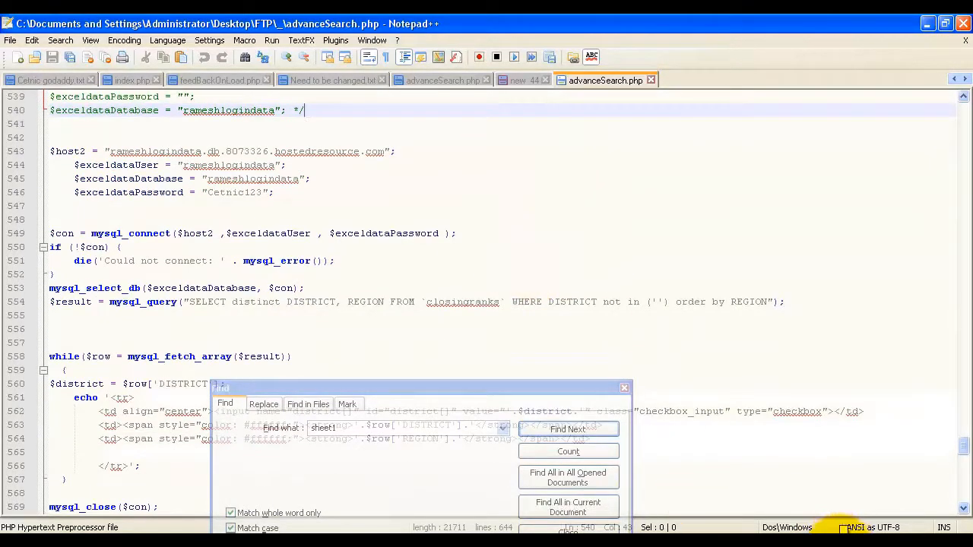
Reopen advanceSearch.php from the FTP\_ site folder and examine the database connection code again.
{"action": "left_click", "coordinate": [839, 544]}
{"action": "left_click", "coordinate": [461, 397]}
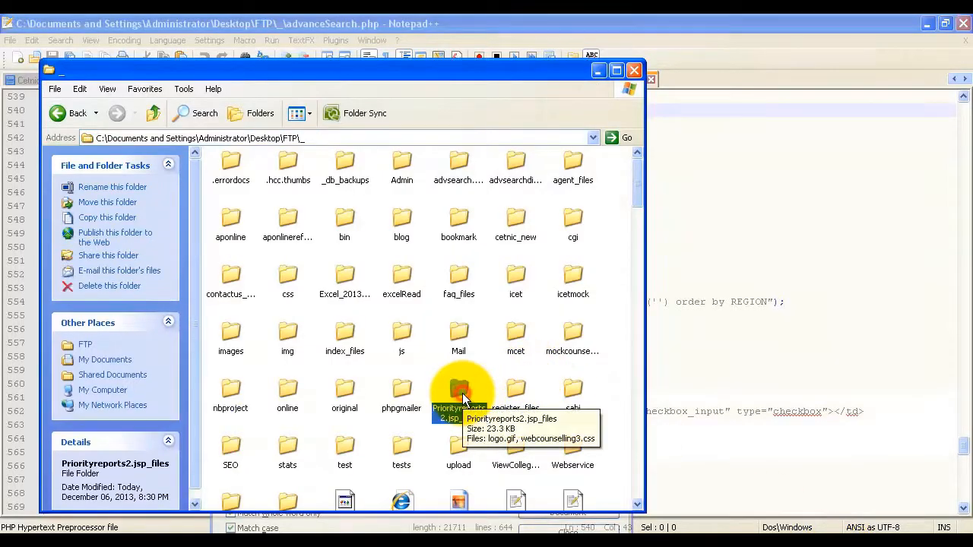
{"action": "key", "text": "a"}
{"action": "left_click", "coordinate": [518, 483]}
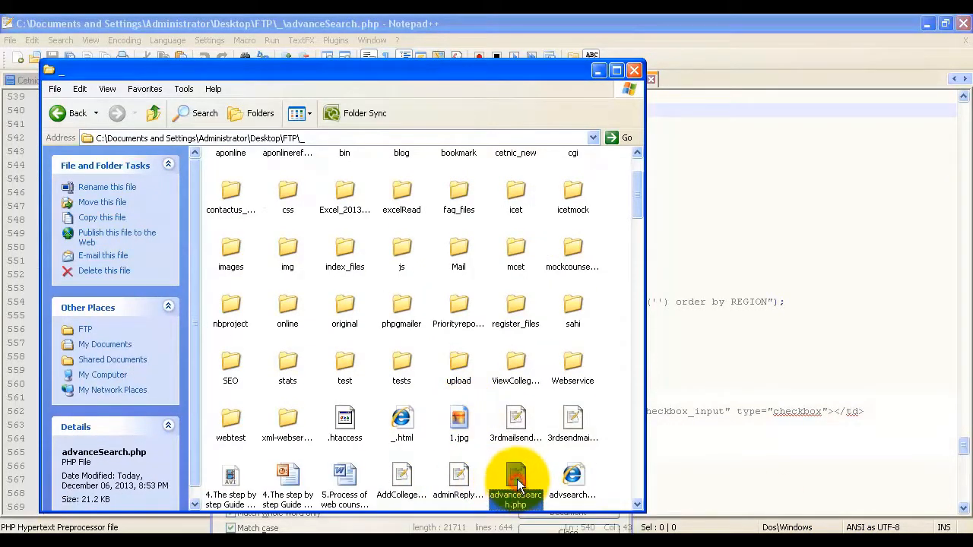
{"action": "double_click", "coordinate": [518, 483]}
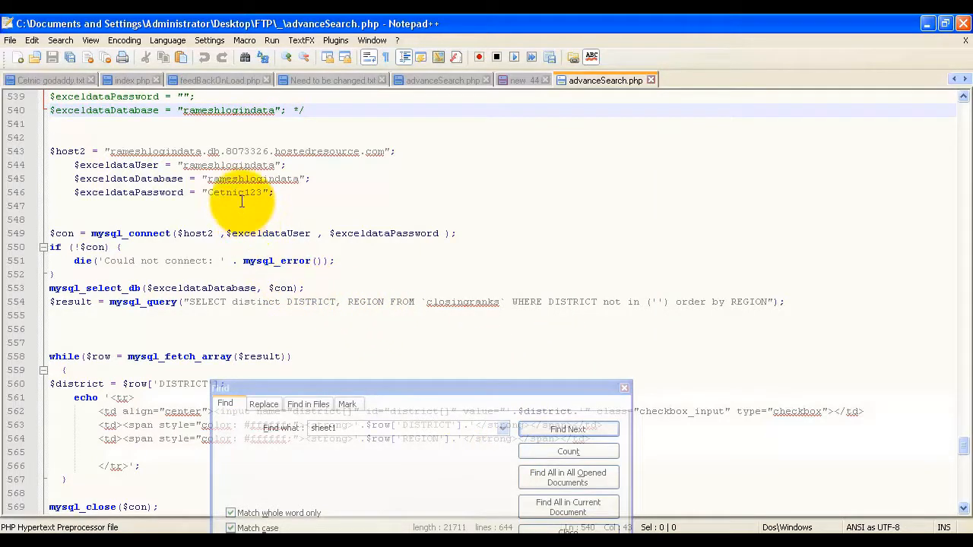
{"action": "scroll", "coordinate": [365, 228], "scroll_direction": "down", "scroll_amount": 6}
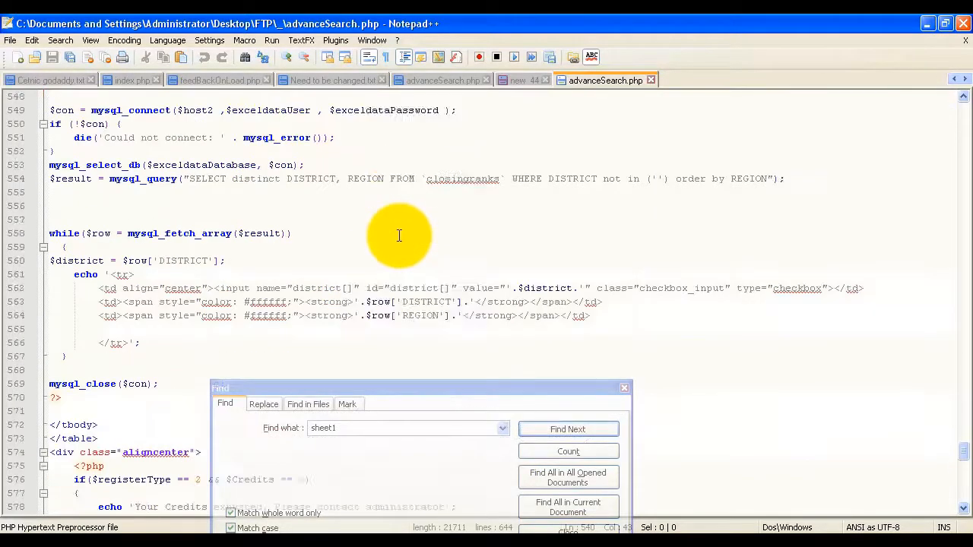
{"action": "scroll", "coordinate": [396, 235], "scroll_direction": "up", "scroll_amount": 11}
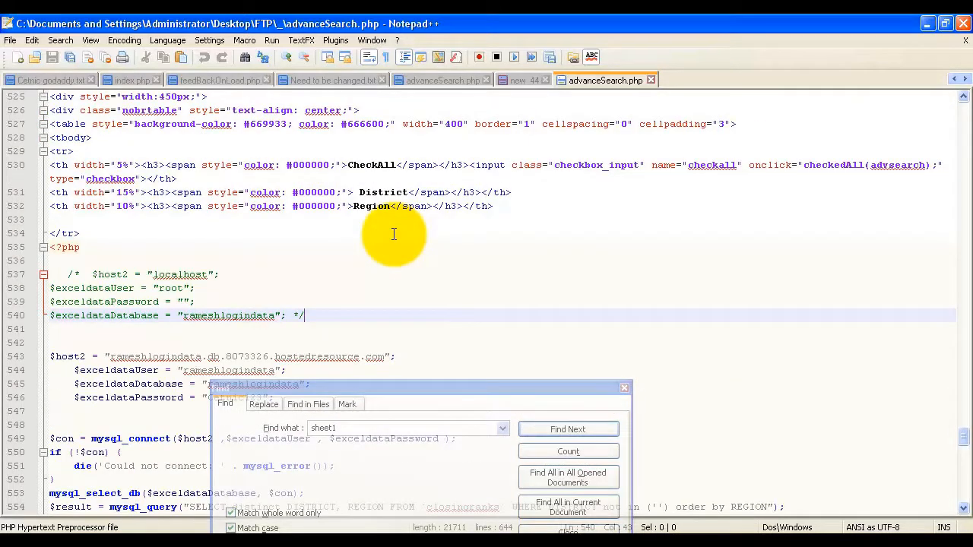
Move the grepWin window aside and close the Find dialog in Notepad++.
{"action": "left_click", "coordinate": [784, 531]}
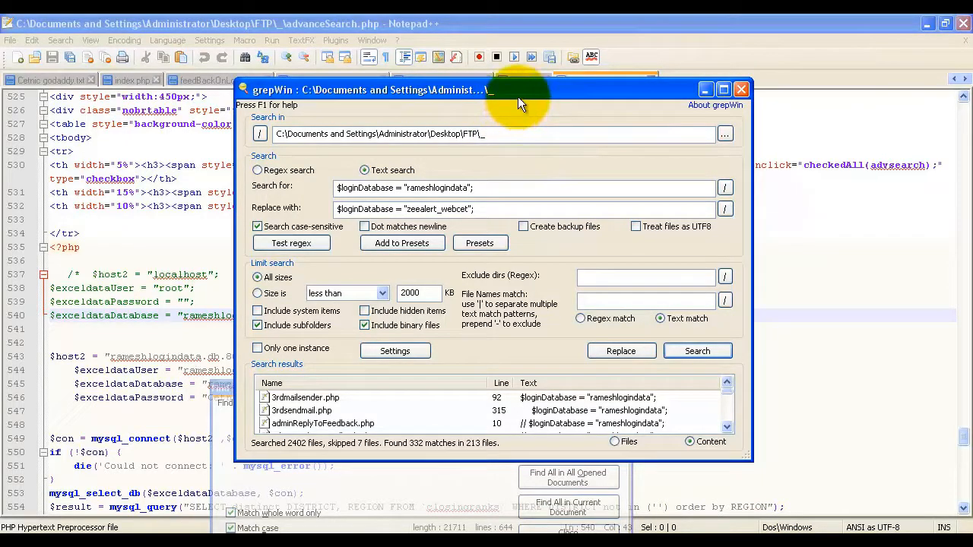
{"action": "left_click_drag", "start_coordinate": [517, 97], "coordinate": [683, 173]}
{"action": "left_click", "coordinate": [320, 388]}
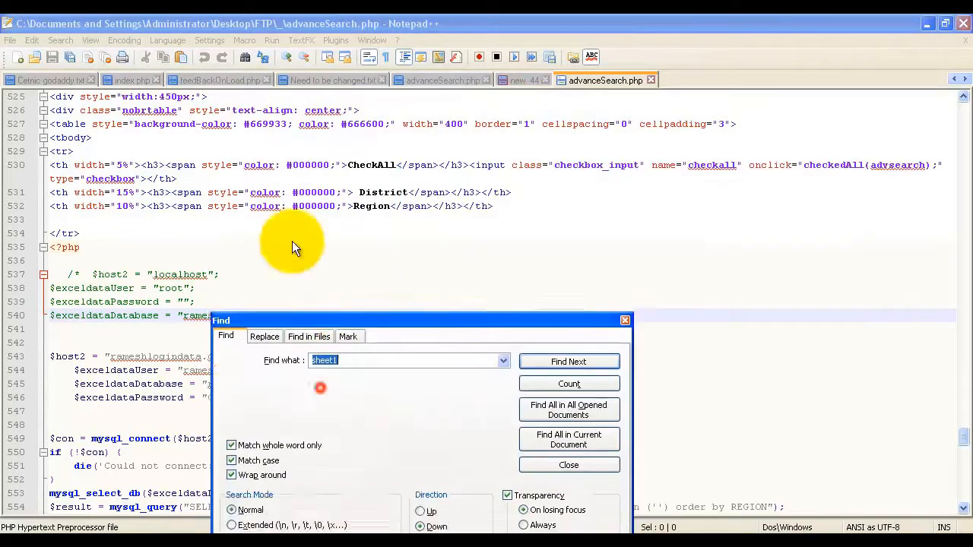
{"action": "left_click", "coordinate": [543, 145]}
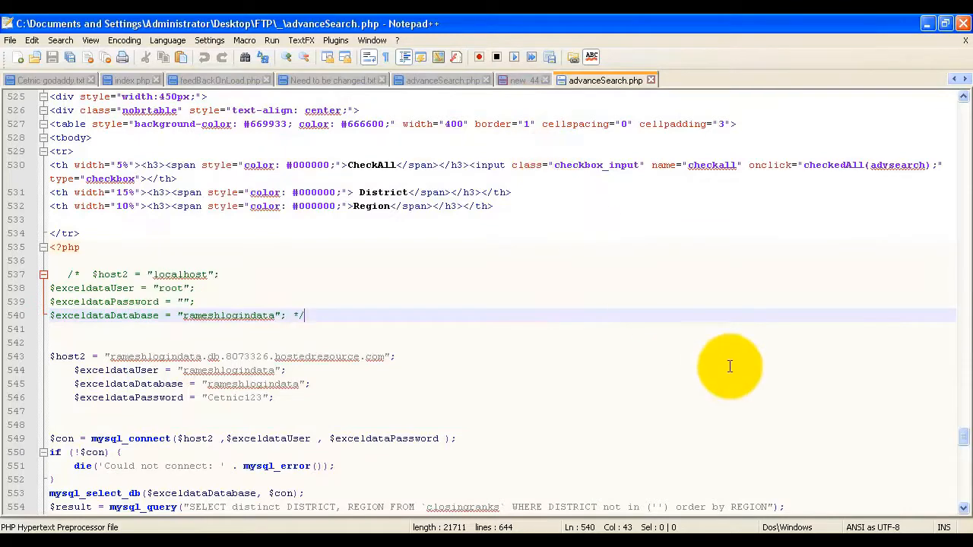
{"action": "left_click", "coordinate": [841, 537]}
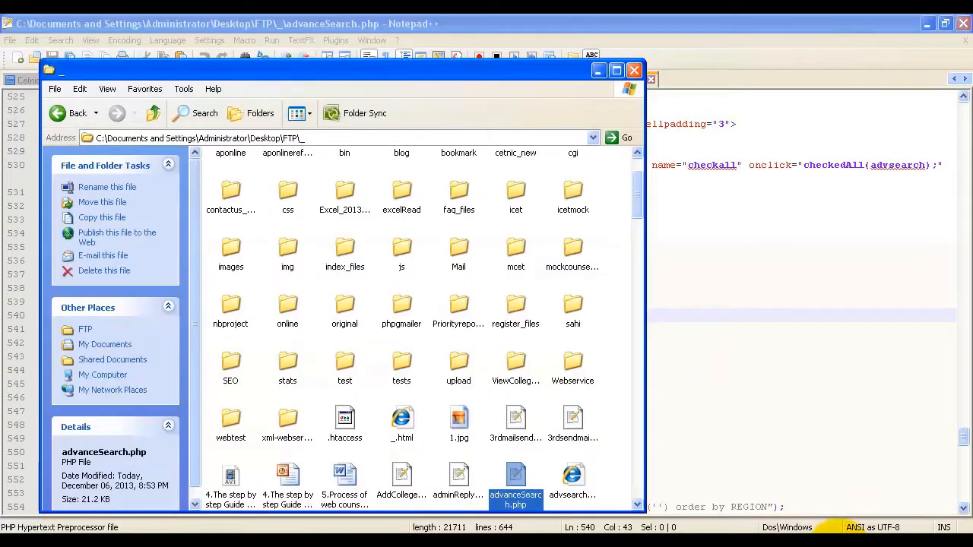
{"action": "left_click", "coordinate": [841, 532]}
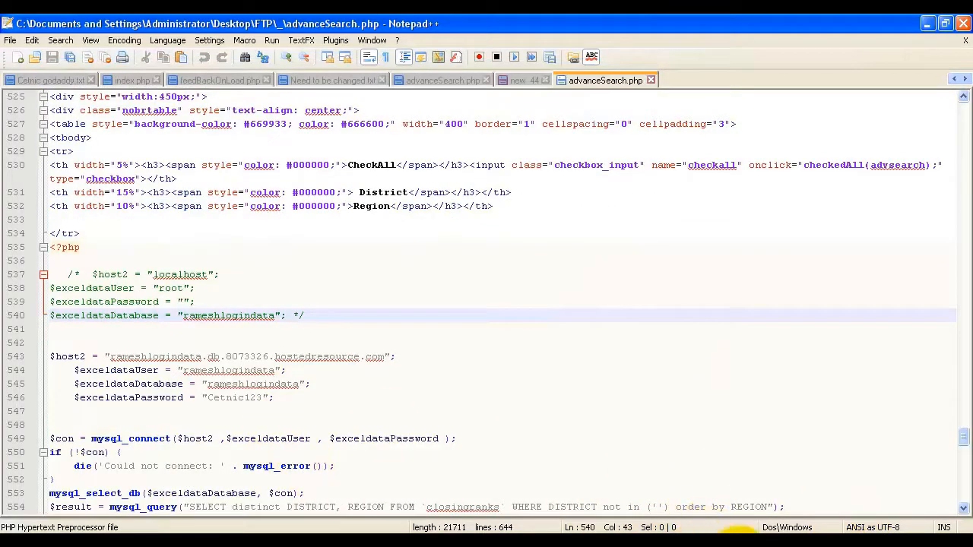
Copy grepWin's replacement text $loginDatabase = "zeealert_webcet"; and find it in advanceSearch.php, keeping the Find dialog clear of the code.
{"action": "left_click", "coordinate": [804, 536]}
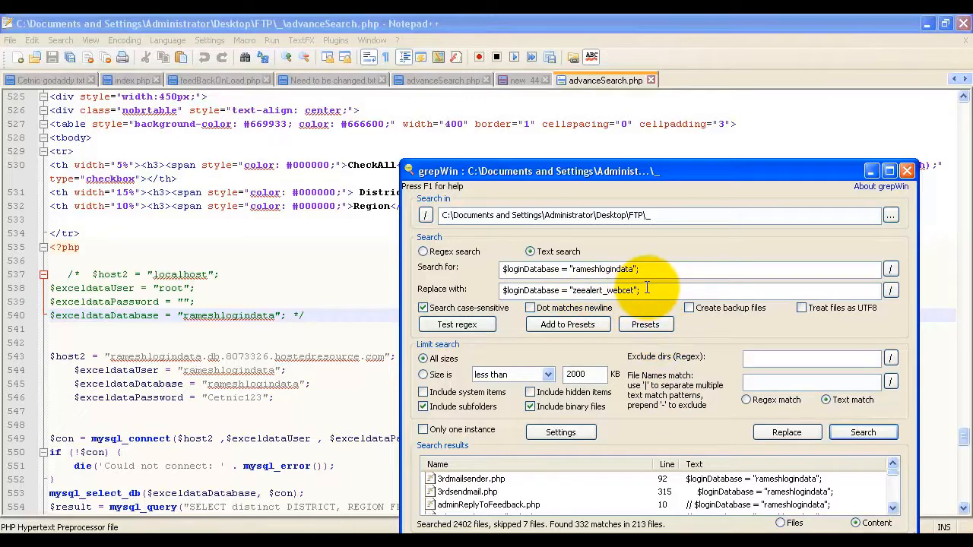
{"action": "left_click_drag", "start_coordinate": [642, 290], "coordinate": [460, 293]}
{"action": "key", "text": "ctrl+c"}
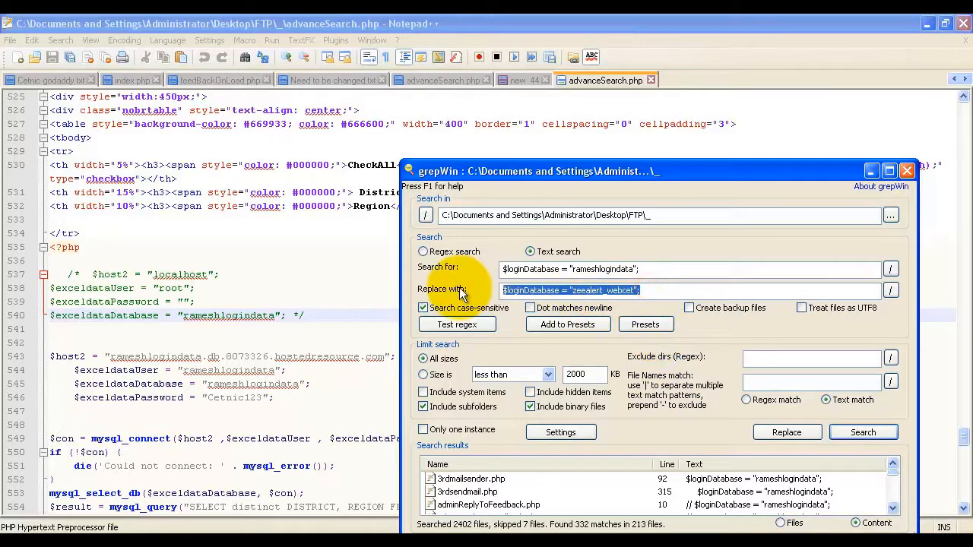
{"action": "left_click", "coordinate": [354, 288]}
{"action": "key", "text": "ctrl+f"}
{"action": "key", "text": "ctrl+v"}
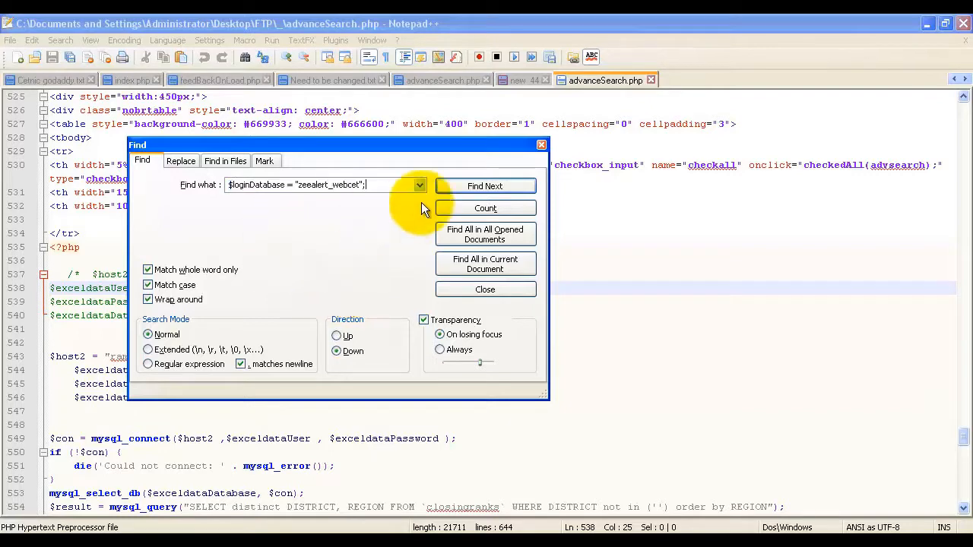
{"action": "left_click", "coordinate": [481, 188]}
{"action": "left_click_drag", "start_coordinate": [390, 150], "coordinate": [771, 214]}
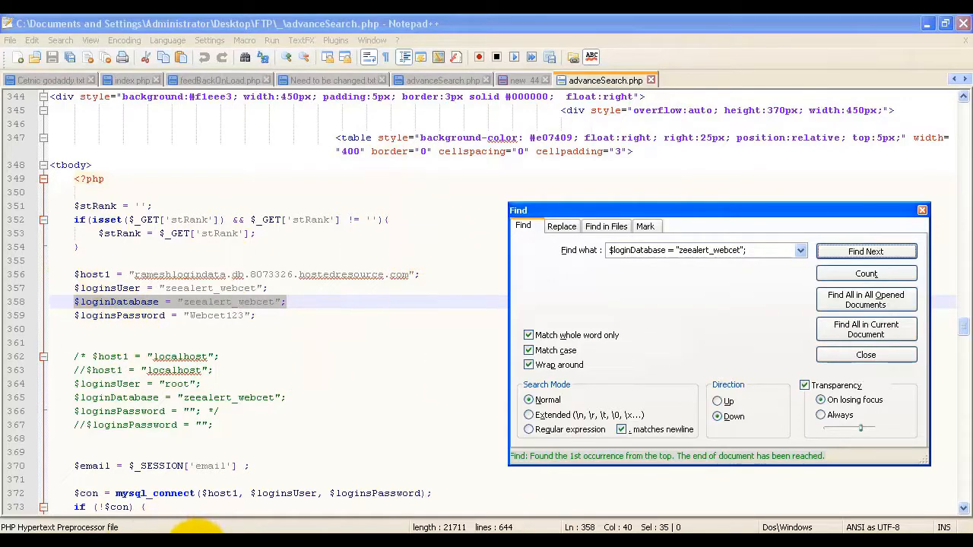
Copy the old $host1 line from Need to be changed.txt into grepWin as the search text.
{"action": "left_click", "coordinate": [325, 82]}
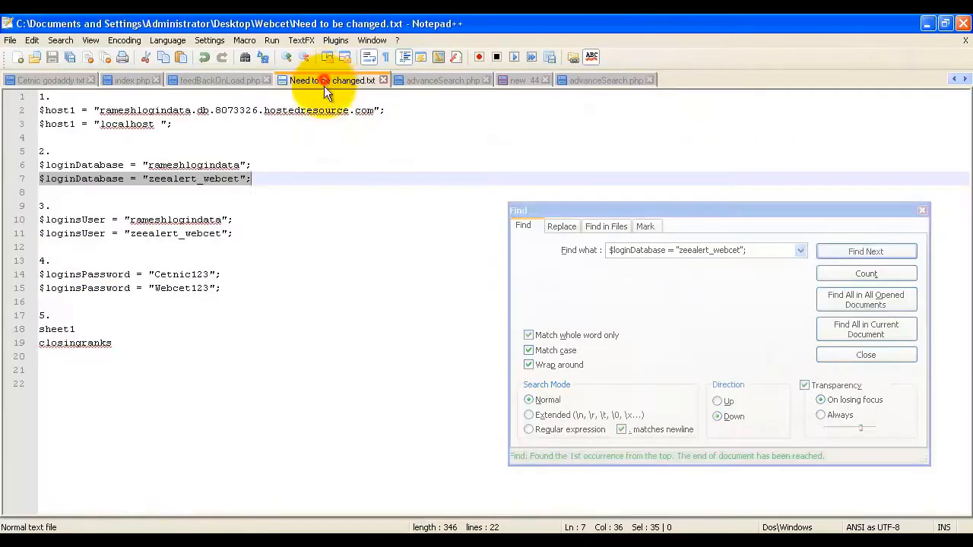
{"action": "left_click", "coordinate": [387, 111]}
{"action": "left_click_drag", "start_coordinate": [387, 111], "coordinate": [3, 111]}
{"action": "key", "text": "ctrl+c"}
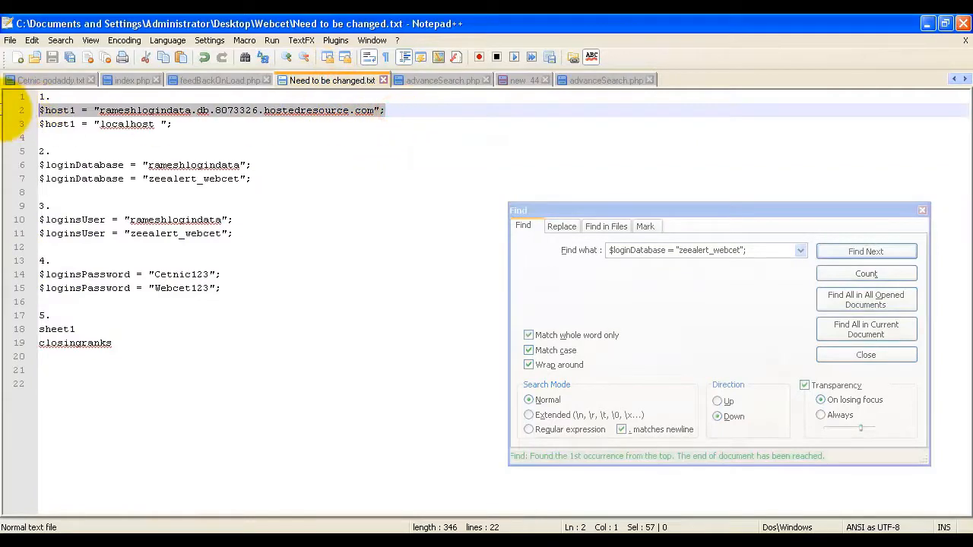
{"action": "left_click", "coordinate": [794, 542]}
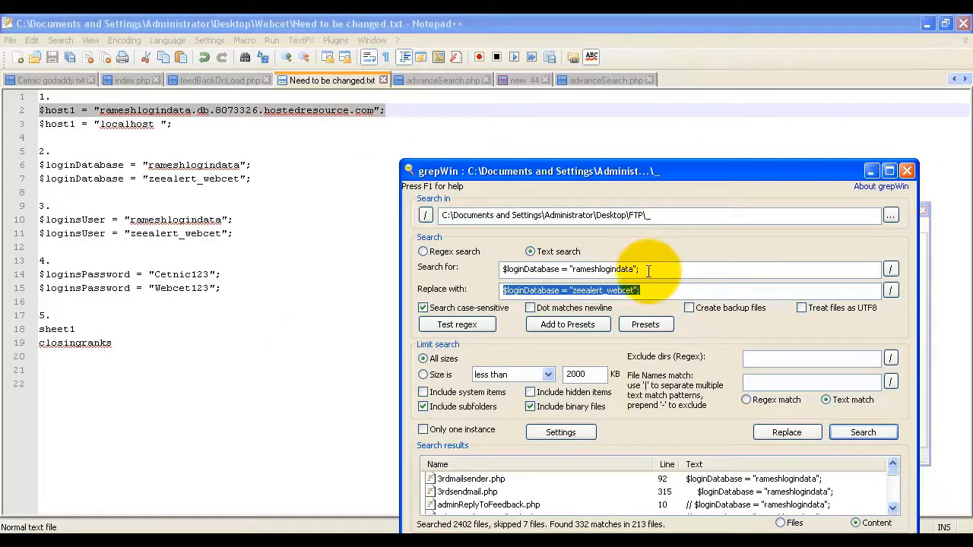
{"action": "left_click_drag", "start_coordinate": [646, 269], "coordinate": [426, 270]}
{"action": "key", "text": "ctrl+v"}
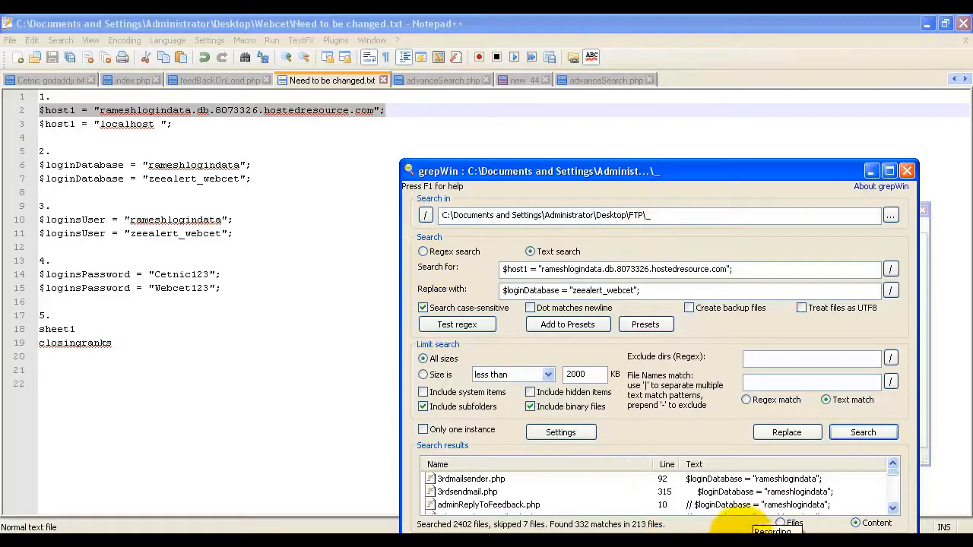
Copy the new line $host1 = "localhost "; from Need to be changed.txt into grepWin as the replacement text.
{"action": "left_click_drag", "start_coordinate": [172, 124], "coordinate": [15, 124]}
{"action": "key", "text": "ctrl+c"}
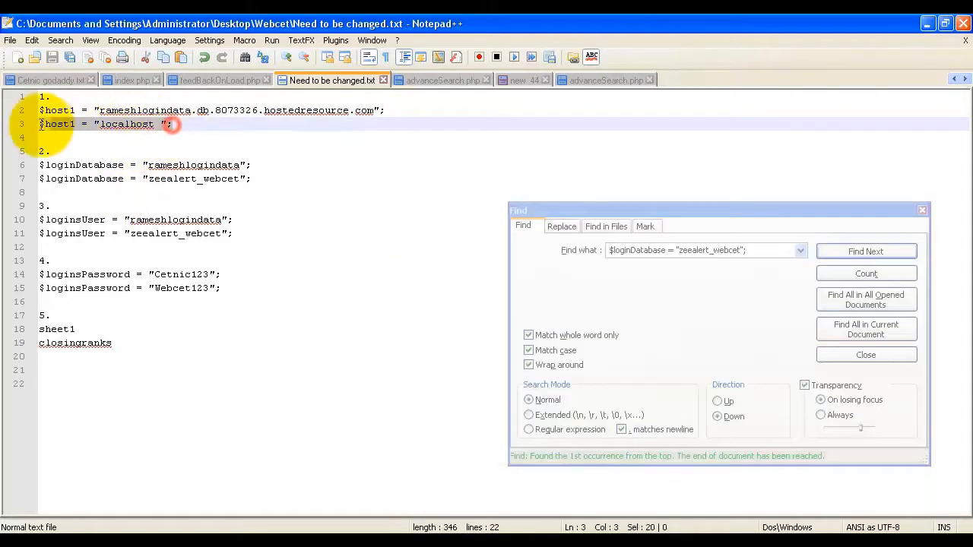
{"action": "left_click", "coordinate": [806, 546]}
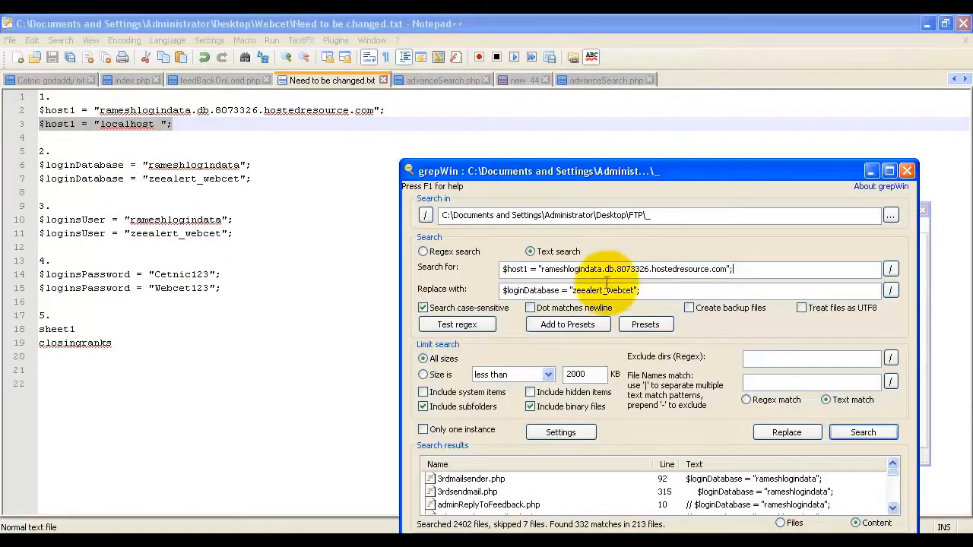
{"action": "left_click_drag", "start_coordinate": [647, 291], "coordinate": [392, 289]}
{"action": "key", "text": "ctrl+v"}
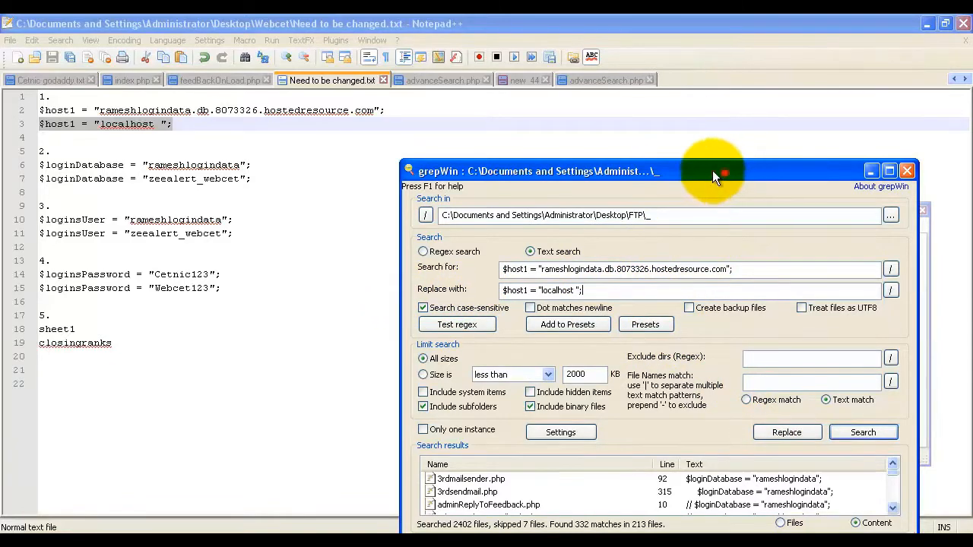
Replace the old $host1 line in all files of the site folder without creating backups.
{"action": "left_click_drag", "start_coordinate": [713, 170], "coordinate": [552, 96]}
{"action": "left_click", "coordinate": [628, 358]}
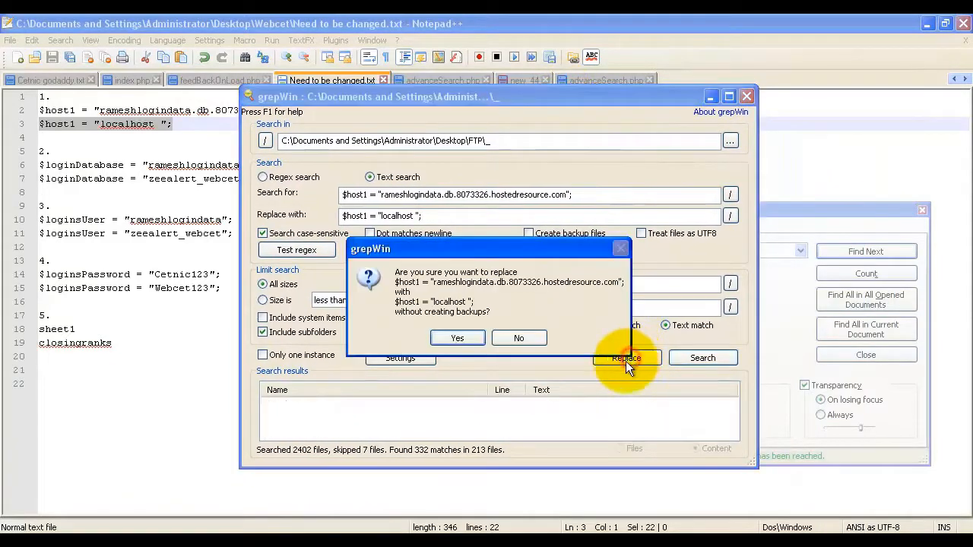
{"action": "left_click", "coordinate": [462, 337]}
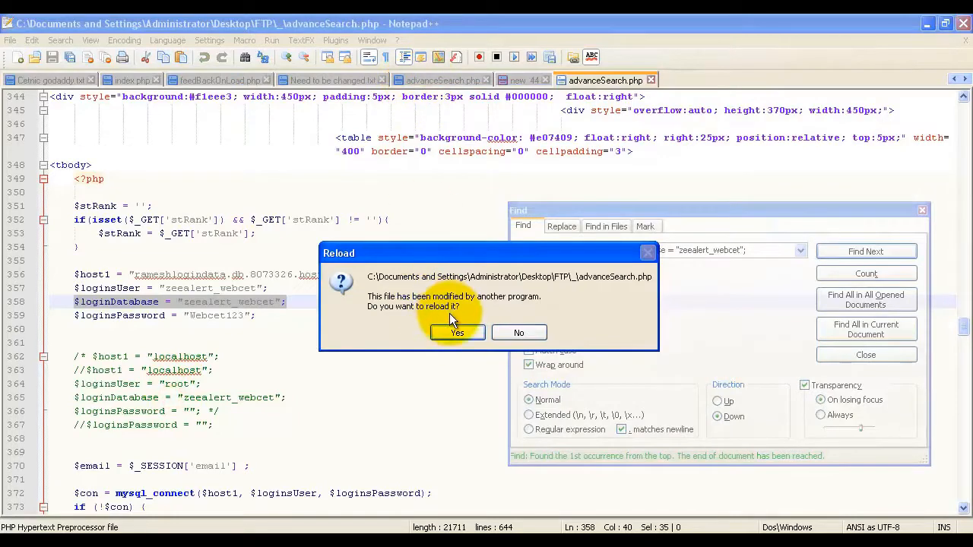
Reload advanceSearch.php in Notepad++ and check the $host1 line along with the other login settings.
{"action": "left_click", "coordinate": [453, 328]}
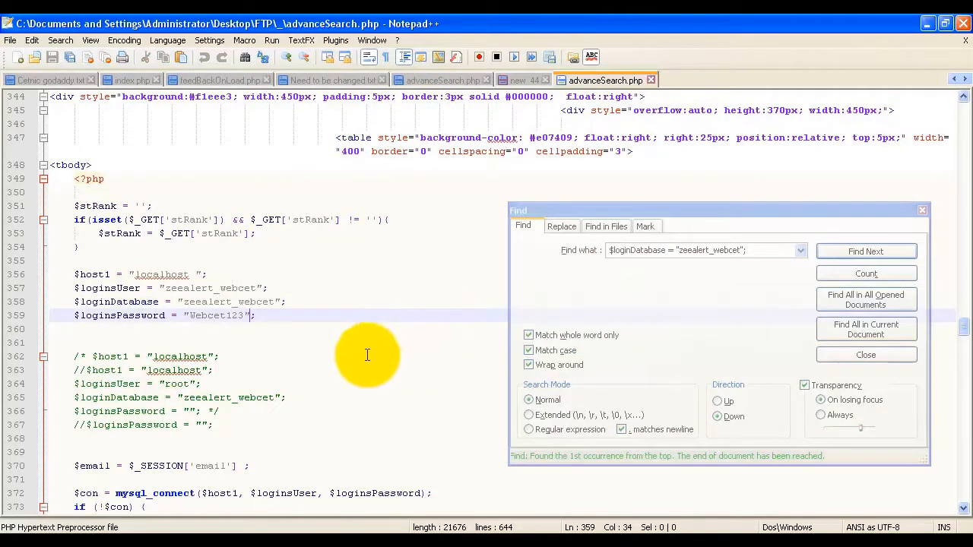
{"action": "scroll", "coordinate": [278, 361], "scroll_direction": "up", "scroll_amount": 3}
{"action": "scroll", "coordinate": [279, 361], "scroll_direction": "down", "scroll_amount": 1}
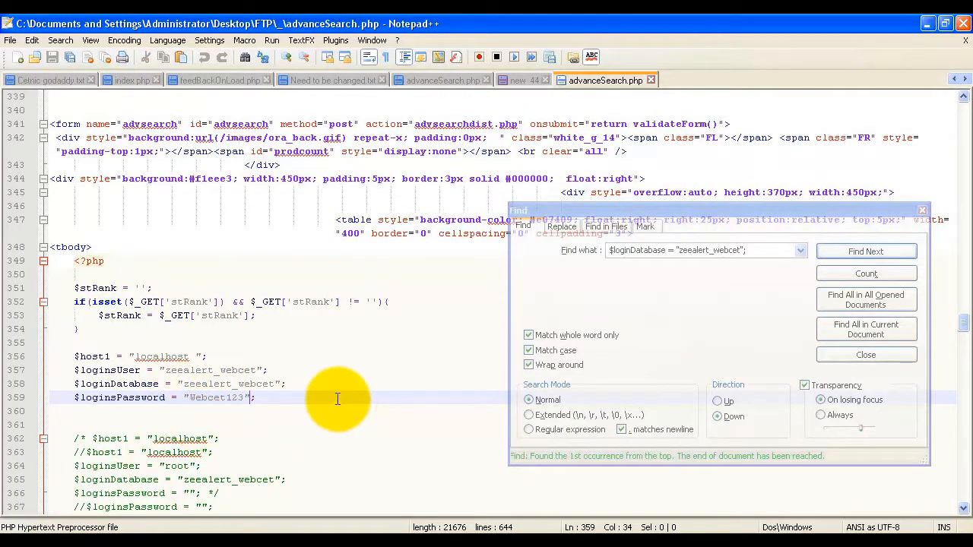
{"action": "scroll", "coordinate": [338, 403], "scroll_direction": "down", "scroll_amount": 10}
{"action": "scroll", "coordinate": [334, 401], "scroll_direction": "down", "scroll_amount": 6}
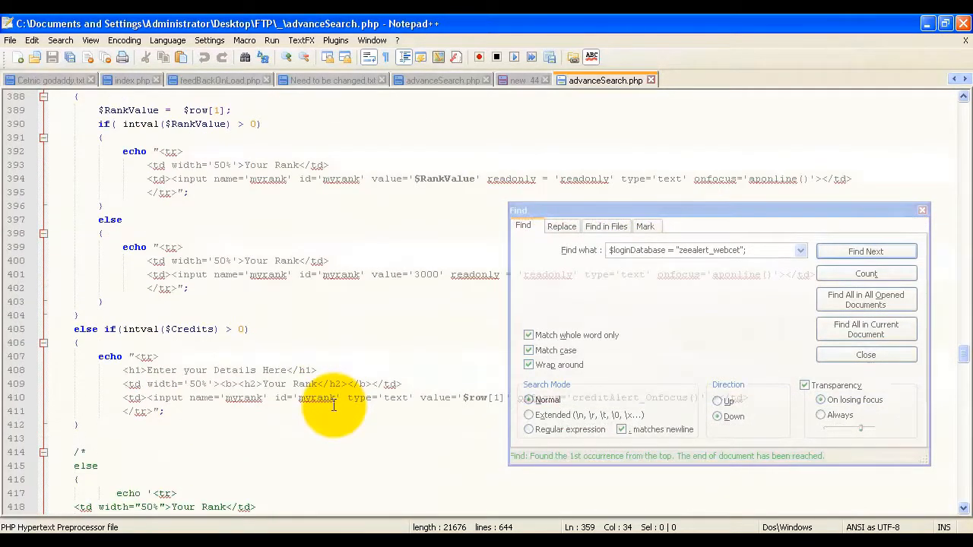
{"action": "scroll", "coordinate": [327, 411], "scroll_direction": "up", "scroll_amount": 16}
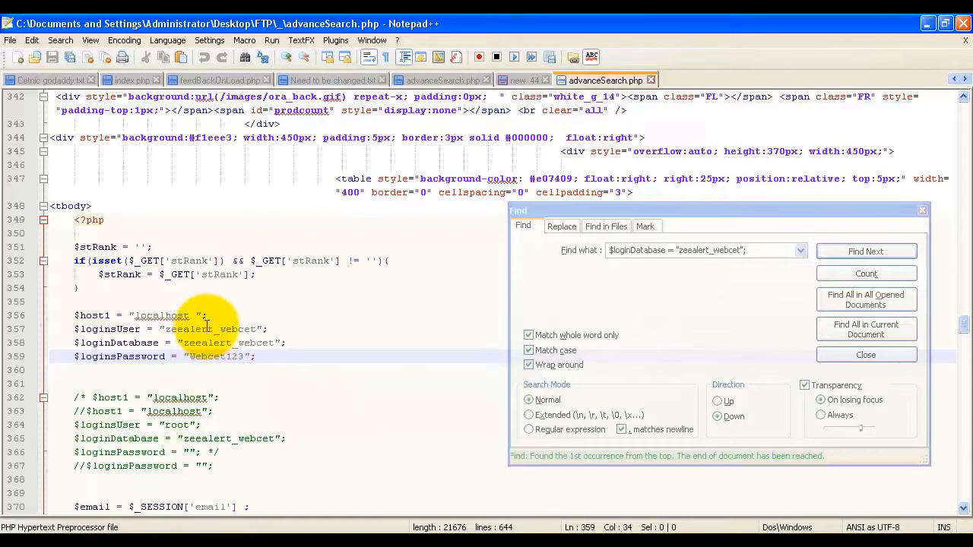
In grepWin, replace $host1 = "localhost "; with $host1 = "localhost"; in all files of the site folder without creating backups.
{"action": "left_click", "coordinate": [794, 531]}
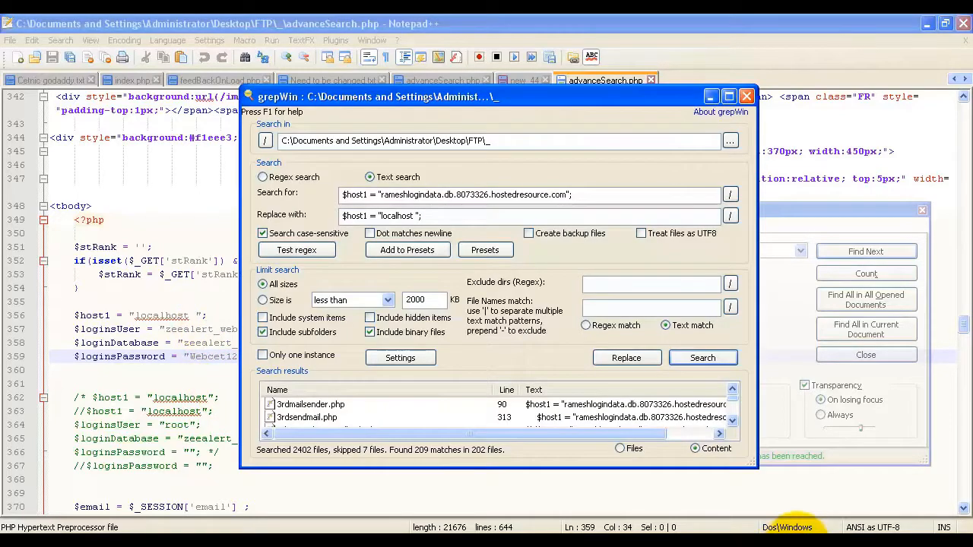
{"action": "left_click", "coordinate": [417, 216]}
{"action": "key", "text": "BackSpace"}
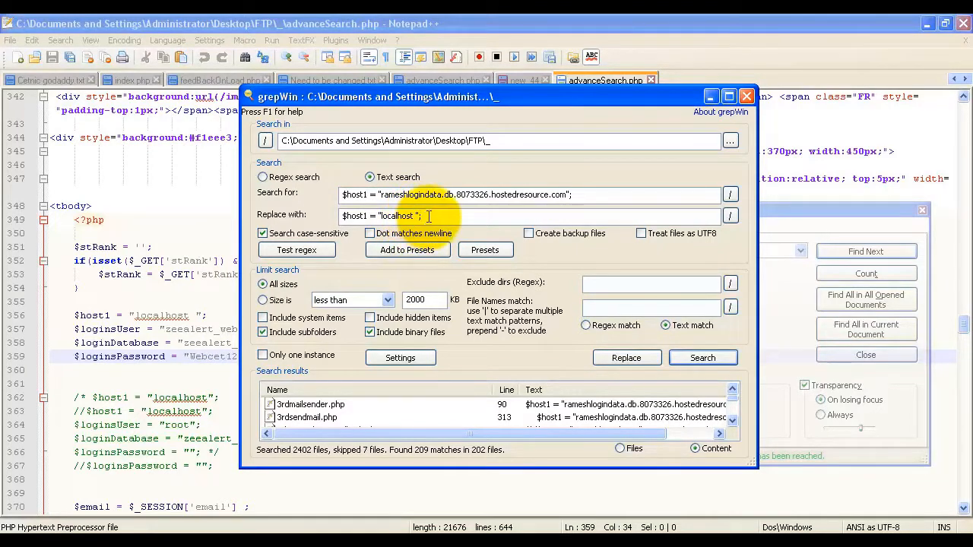
{"action": "left_click_drag", "start_coordinate": [449, 215], "coordinate": [293, 215]}
{"action": "key", "text": "BackSpace"}
{"action": "left_click_drag", "start_coordinate": [571, 196], "coordinate": [187, 196]}
{"action": "key", "text": "ctrl+v"}
{"action": "key", "text": "ctrl+v"}
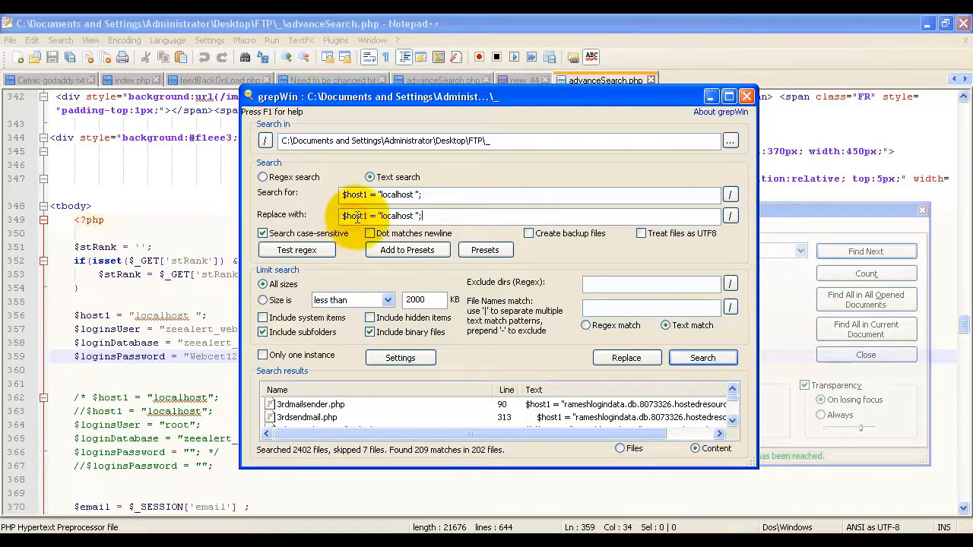
{"action": "key", "text": "BackSpace"}
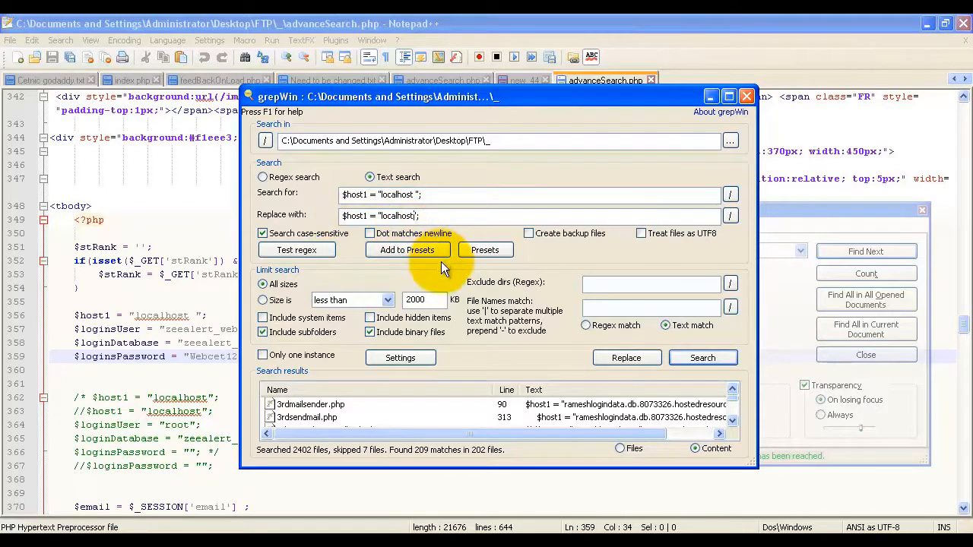
{"action": "left_click", "coordinate": [631, 360]}
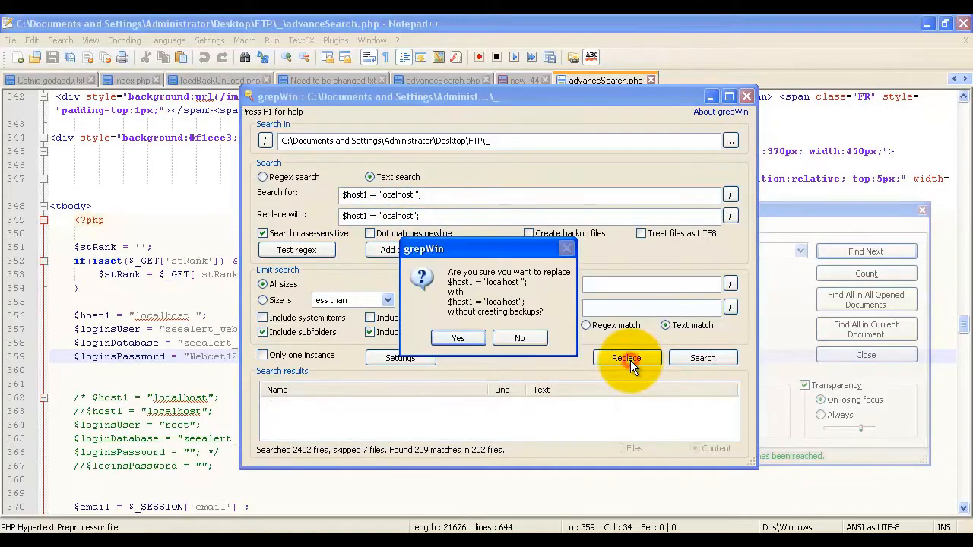
{"action": "left_click", "coordinate": [474, 340]}
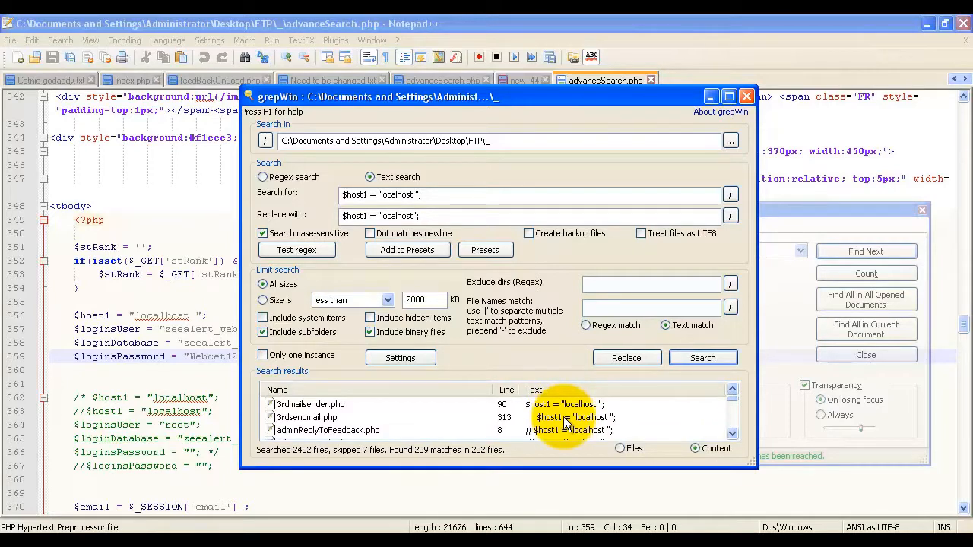
Close grepWin, reload advanceSearch.php in Notepad++ and look over its $host1 line and the code above it.
{"action": "left_click", "coordinate": [746, 96]}
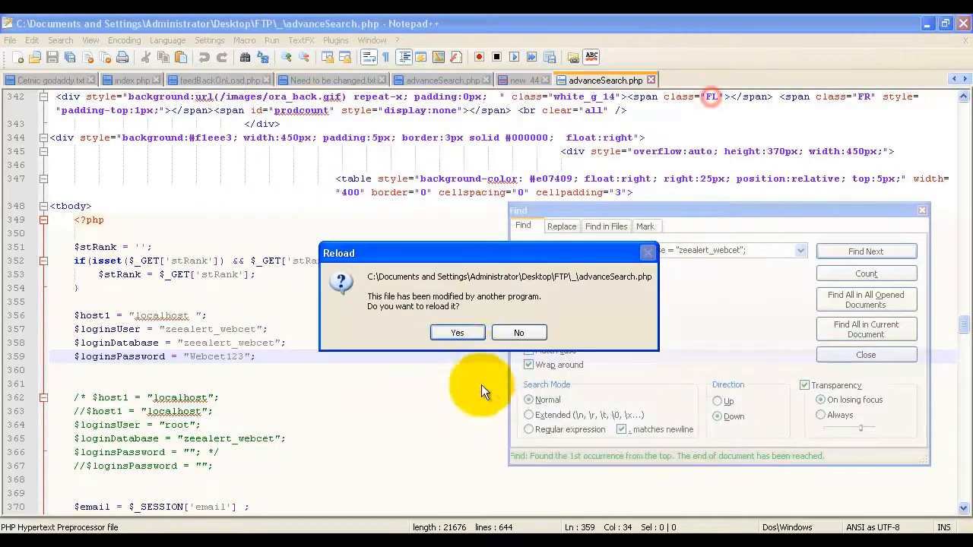
{"action": "left_click", "coordinate": [458, 334]}
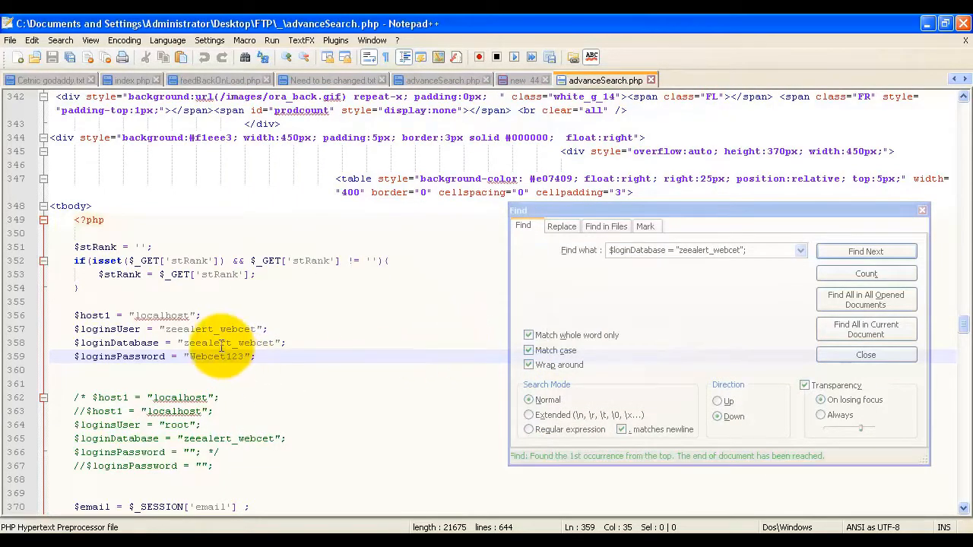
{"action": "scroll", "coordinate": [312, 346], "scroll_direction": "up", "scroll_amount": 8}
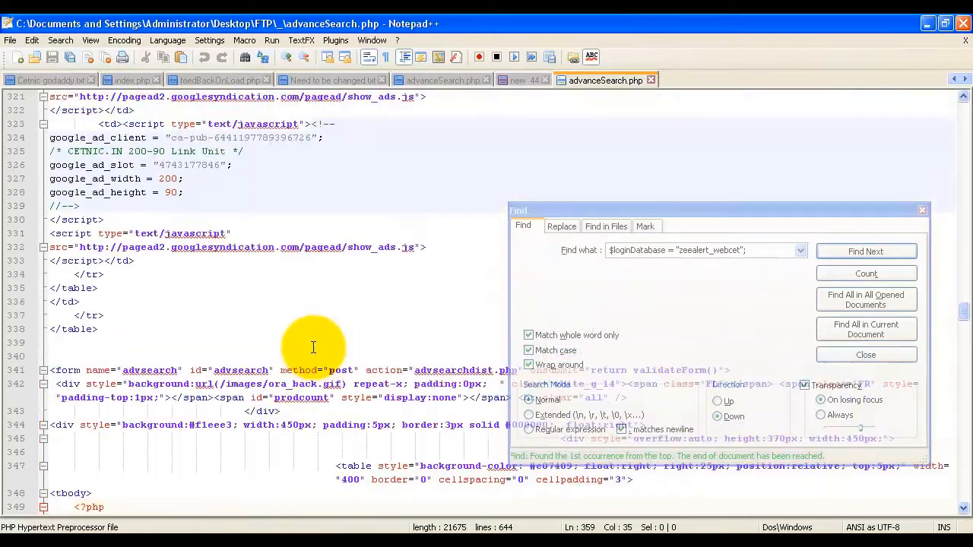
{"action": "scroll", "coordinate": [312, 346], "scroll_direction": "down", "scroll_amount": 8}
{"action": "scroll", "coordinate": [311, 339], "scroll_direction": "up", "scroll_amount": 7}
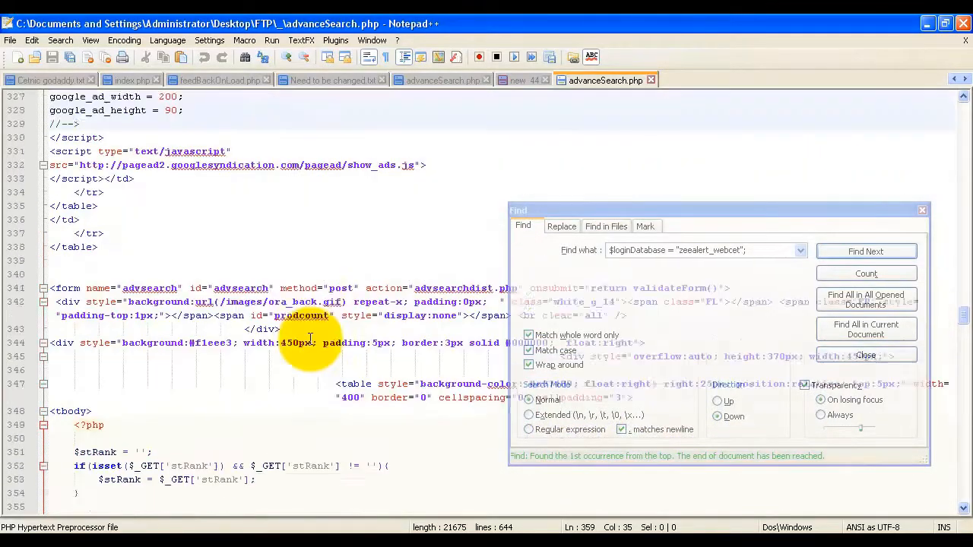
{"action": "scroll", "coordinate": [309, 339], "scroll_direction": "up", "scroll_amount": 20}
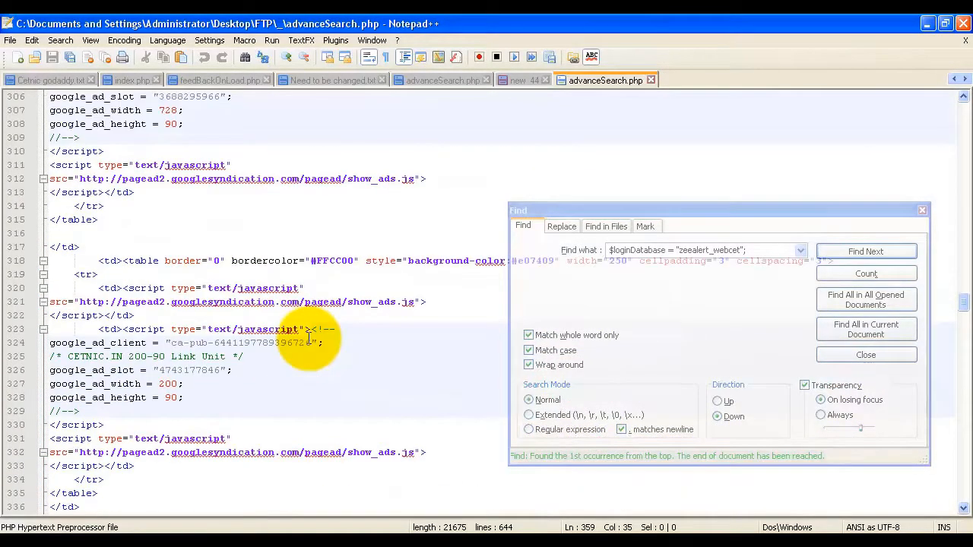
{"action": "scroll", "coordinate": [309, 339], "scroll_direction": "up", "scroll_amount": 10}
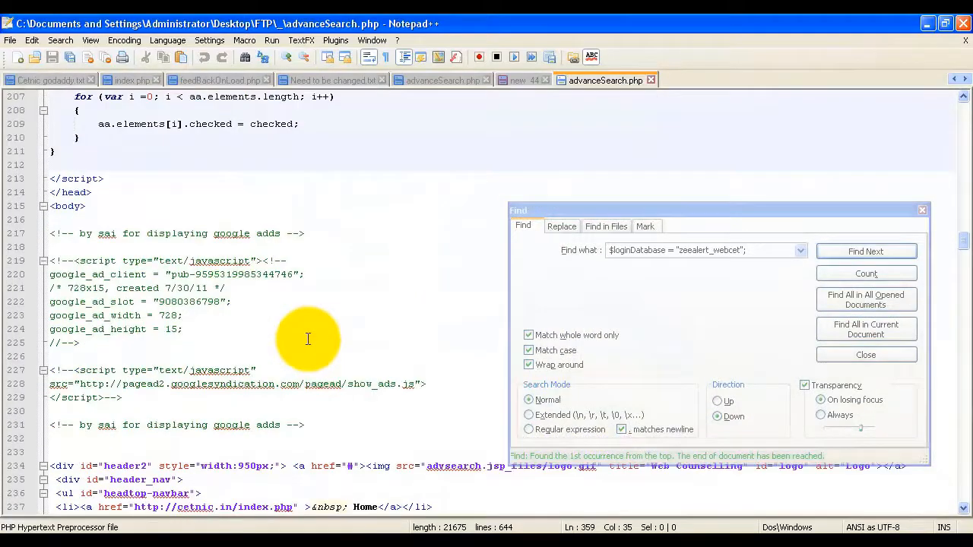
Copy closingranks from Need to be changed.txt and search for it in the original and the edited advanceSearch.php.
{"action": "left_click", "coordinate": [327, 80]}
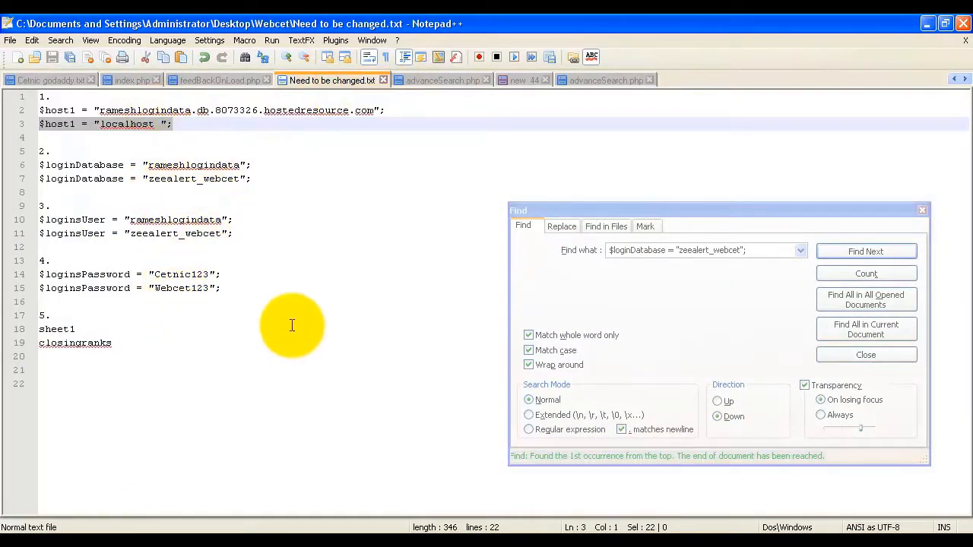
{"action": "left_click", "coordinate": [79, 330]}
{"action": "left_click_drag", "start_coordinate": [118, 342], "coordinate": [29, 343]}
{"action": "key", "text": "ctrl+c"}
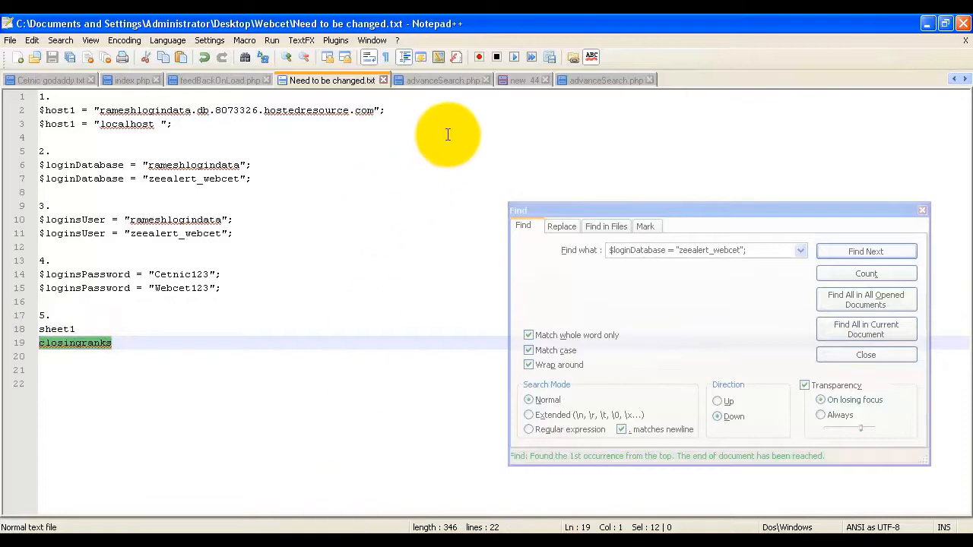
{"action": "left_click", "coordinate": [444, 81]}
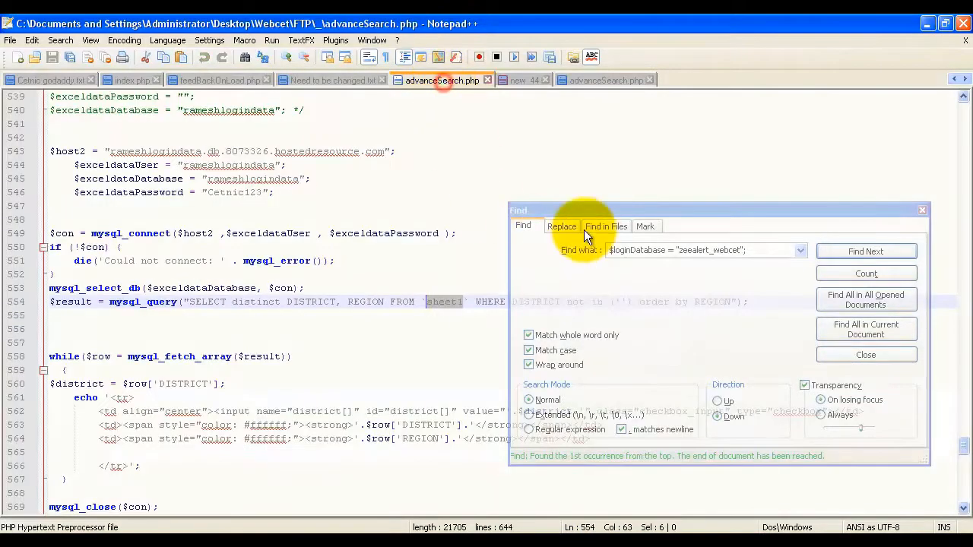
{"action": "left_click", "coordinate": [760, 252]}
{"action": "key", "text": "ctrl+v"}
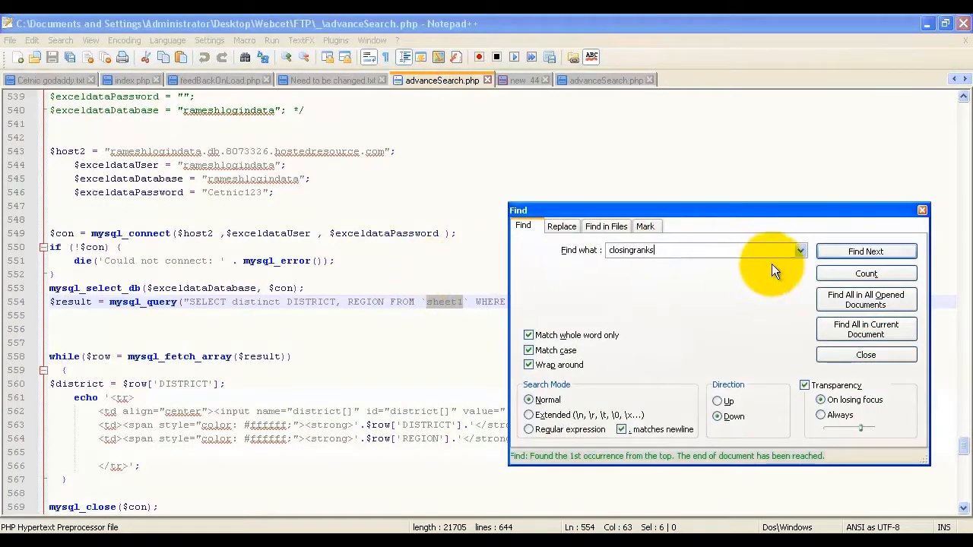
{"action": "left_click", "coordinate": [841, 252]}
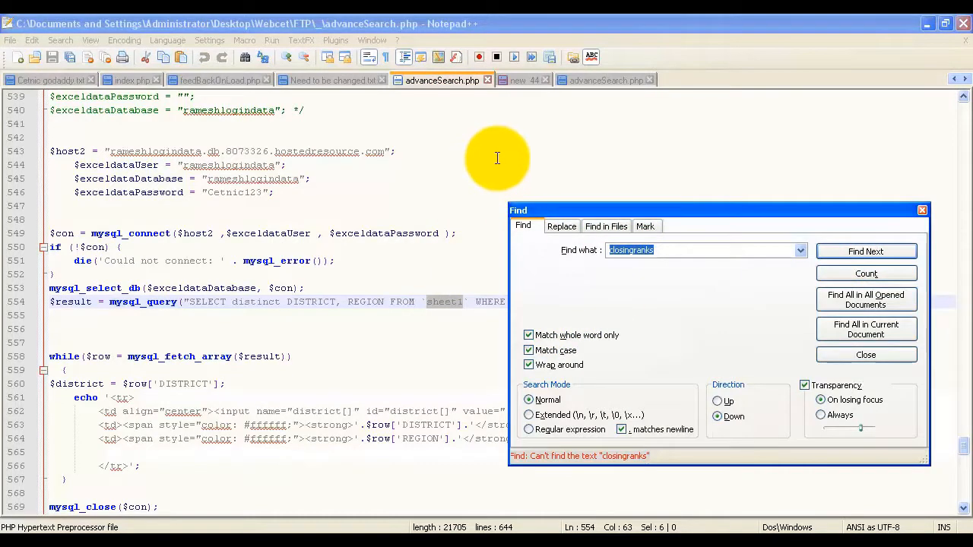
{"action": "left_click", "coordinate": [601, 81]}
{"action": "left_click", "coordinate": [833, 251]}
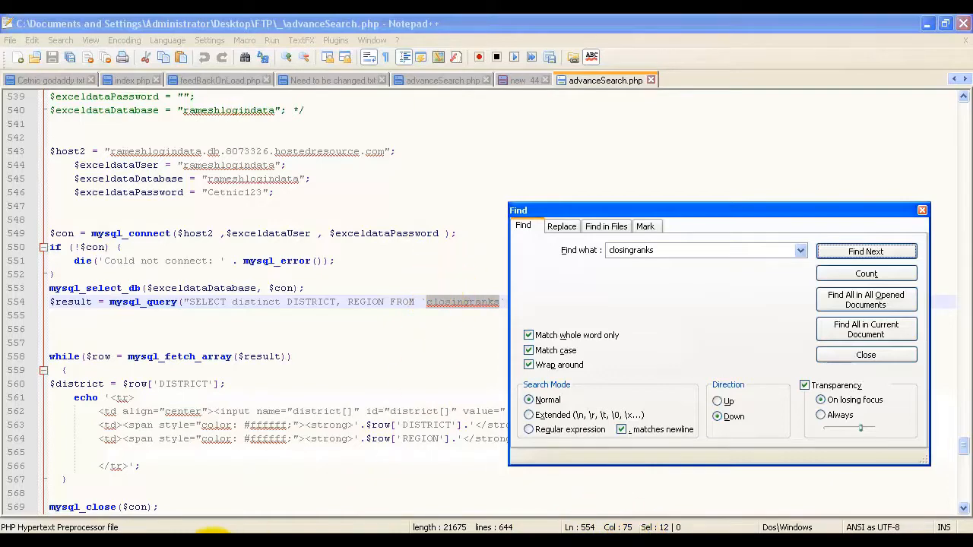
Switch to the phpMyAdmin import page of the zeealert_webcet database in Firefox.
{"action": "left_click", "coordinate": [196, 544]}
{"action": "left_click", "coordinate": [806, 59]}
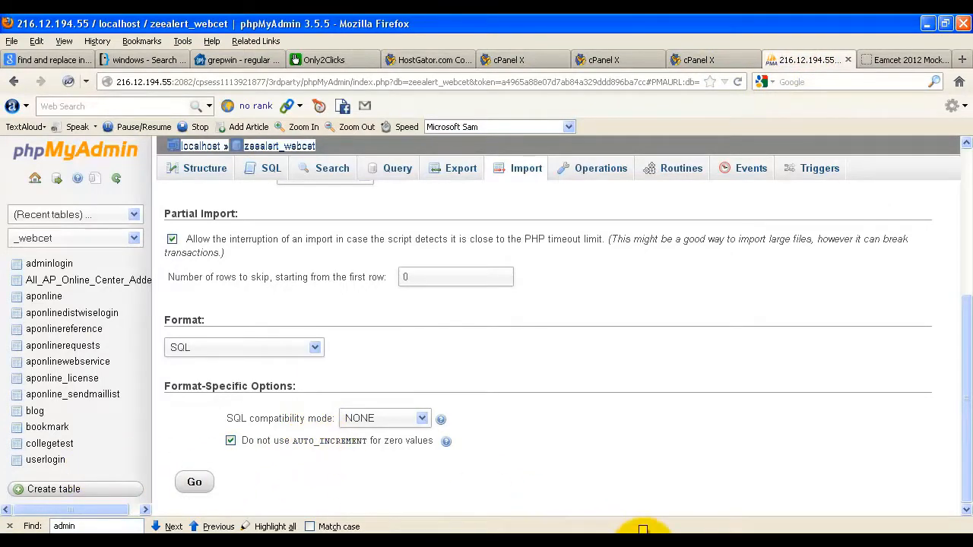
{"action": "left_click", "coordinate": [642, 531]}
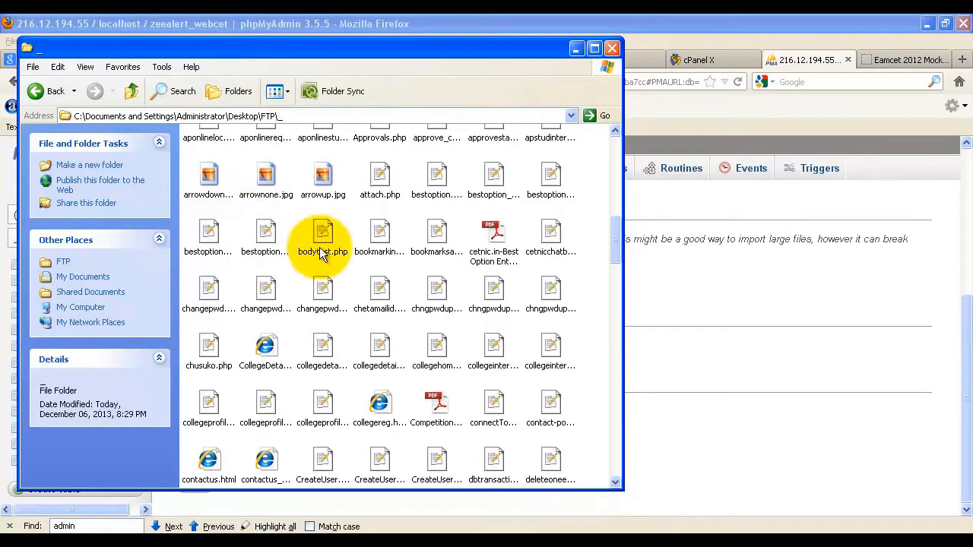
{"action": "left_click", "coordinate": [578, 531]}
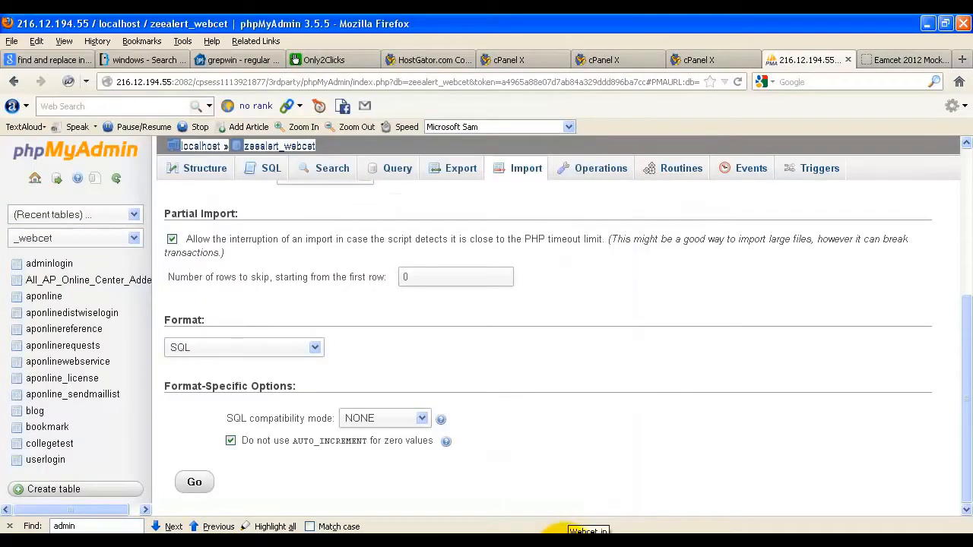
{"action": "left_click", "coordinate": [555, 530]}
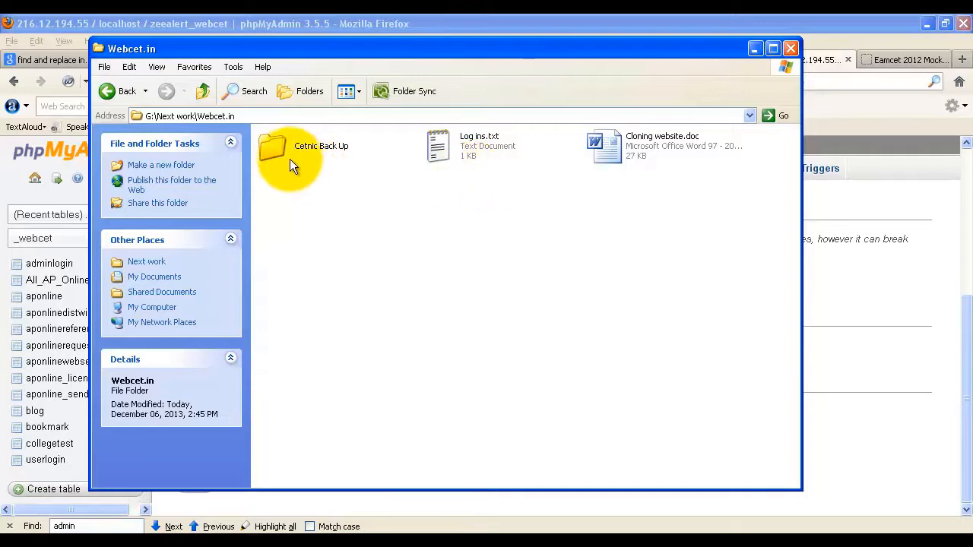
{"action": "left_click", "coordinate": [755, 49]}
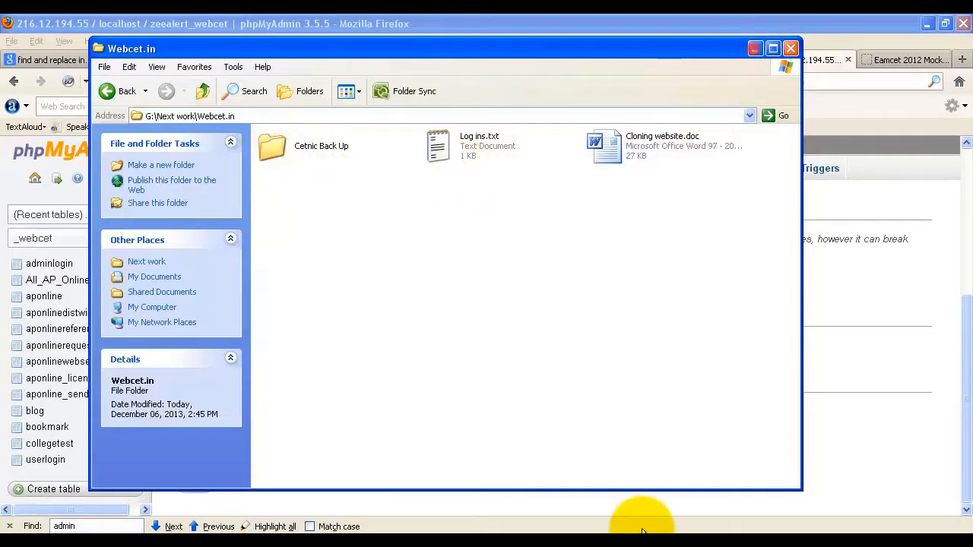
Copy the path of the desktop's Webcet folder that holds closingranks.sql and return to the phpMyAdmin import page.
{"action": "left_click", "coordinate": [525, 544]}
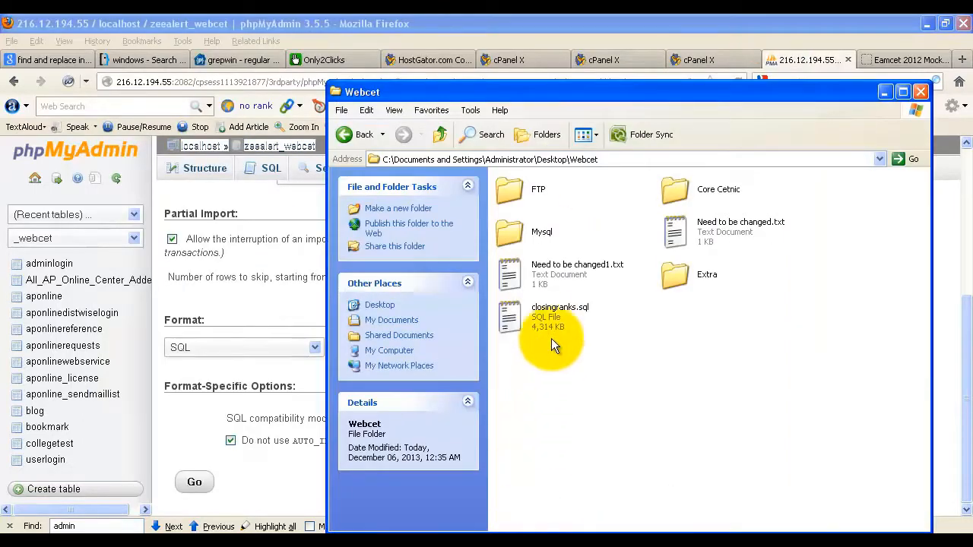
{"action": "left_click", "coordinate": [609, 161]}
{"action": "key", "text": "ctrl+c"}
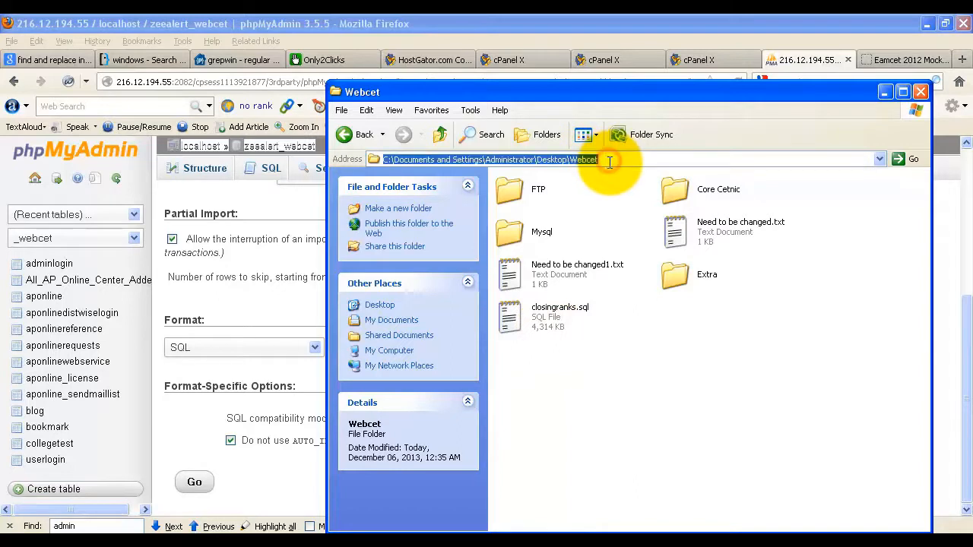
{"action": "left_click", "coordinate": [885, 92]}
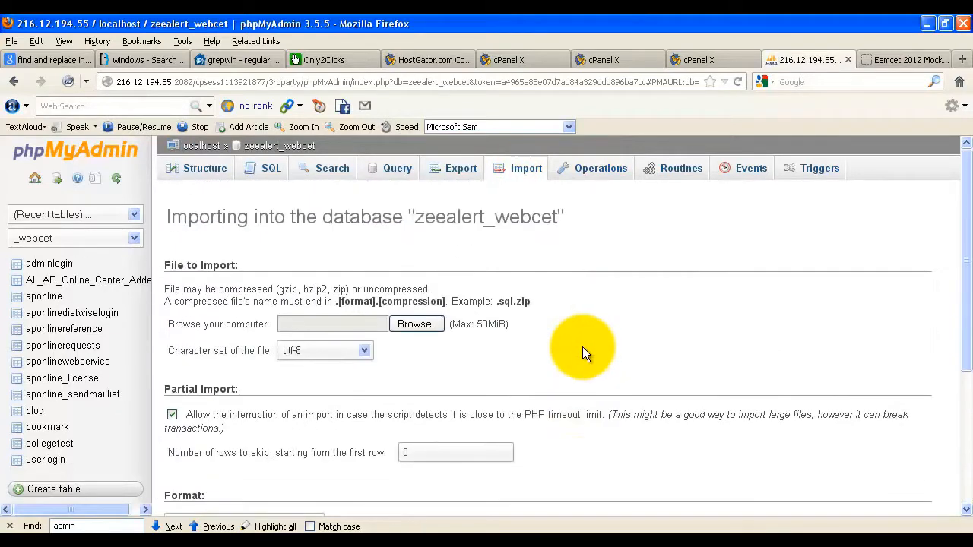
Choose closingranks.sql from the copied Webcet folder path as the file to import.
{"action": "left_click", "coordinate": [416, 325]}
{"action": "left_click", "coordinate": [474, 347]}
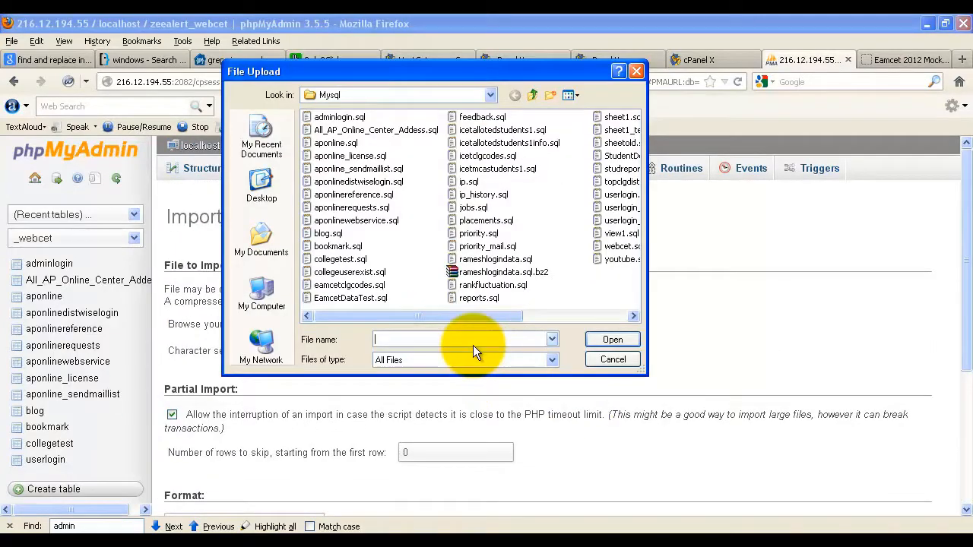
{"action": "key", "text": "ctrl+v"}
{"action": "key", "text": "Return"}
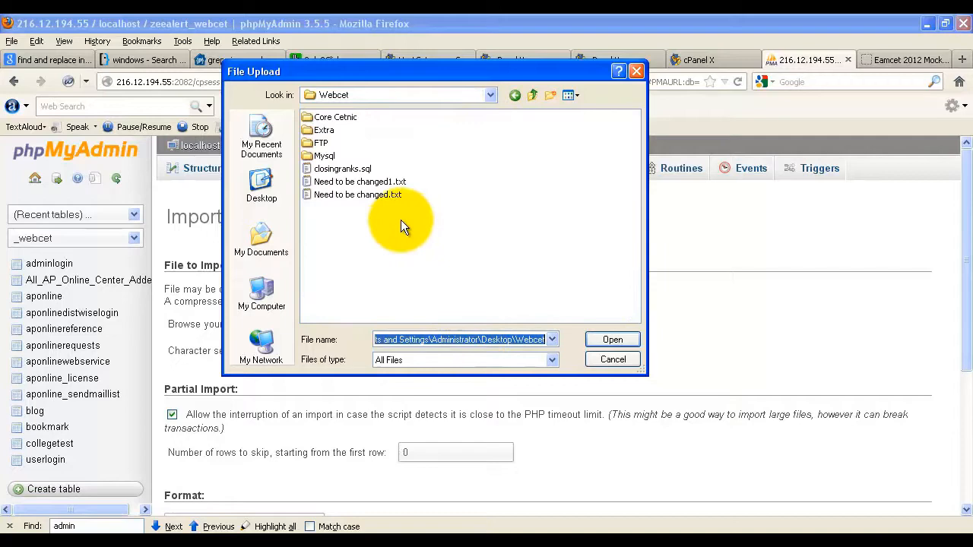
{"action": "left_click", "coordinate": [342, 169]}
{"action": "left_click", "coordinate": [613, 340]}
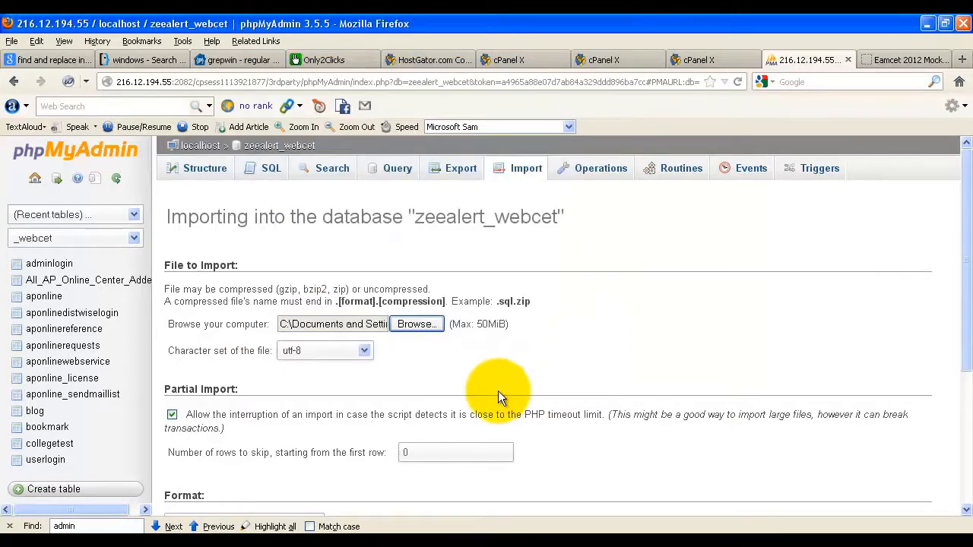
Review the import settings, keep the utf-8 character set and SQL format, and run the import into zeealert_webcet.
{"action": "scroll", "coordinate": [498, 394], "scroll_direction": "down", "scroll_amount": 5}
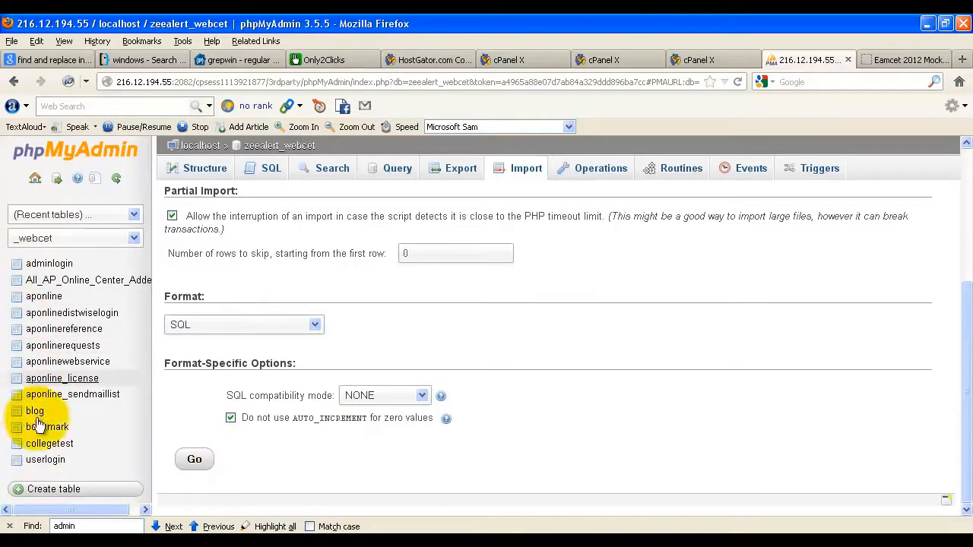
{"action": "scroll", "coordinate": [285, 386], "scroll_direction": "up", "scroll_amount": 5}
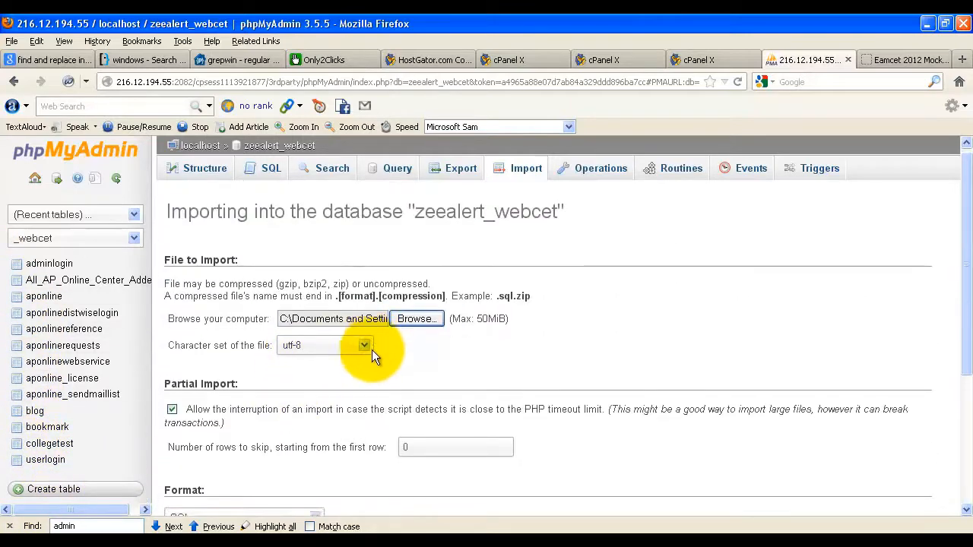
{"action": "scroll", "coordinate": [372, 349], "scroll_direction": "down", "scroll_amount": 5}
{"action": "left_click", "coordinate": [196, 459]}
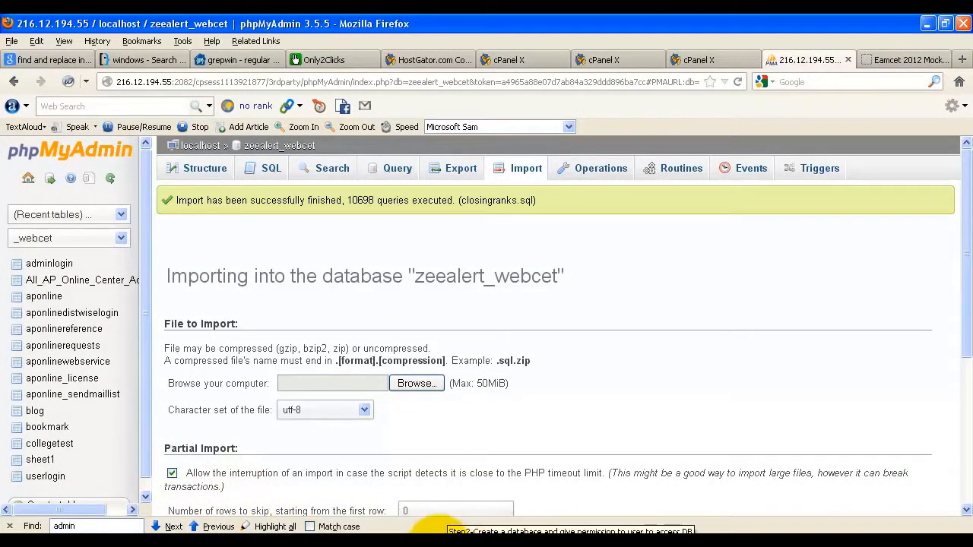
Open closingranks.sql from the Webcet folder in Notepad++ and compare its table name with the table list in phpMyAdmin.
{"action": "left_click", "coordinate": [542, 538]}
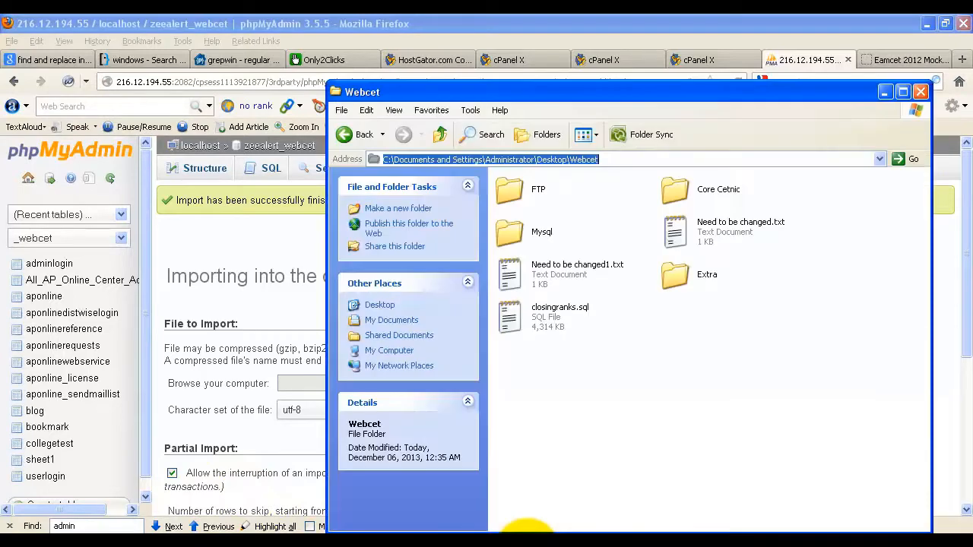
{"action": "double_click", "coordinate": [520, 316]}
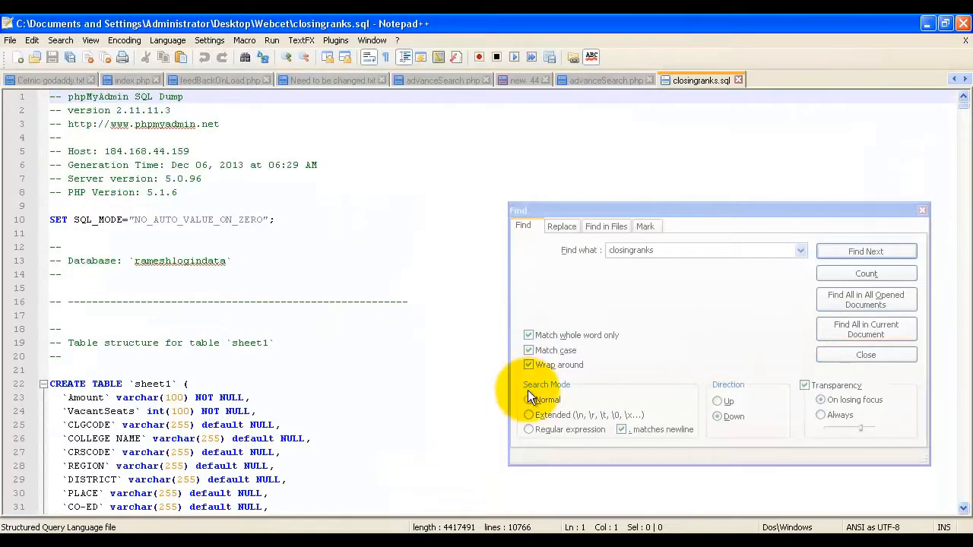
{"action": "scroll", "coordinate": [354, 377], "scroll_direction": "down", "scroll_amount": 5}
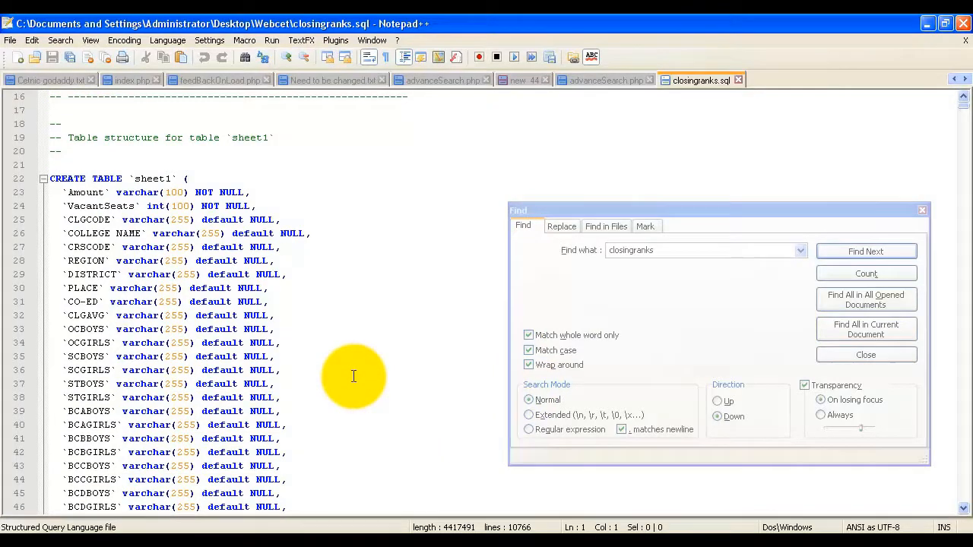
{"action": "scroll", "coordinate": [354, 376], "scroll_direction": "up", "scroll_amount": 5}
{"action": "left_click", "coordinate": [199, 544]}
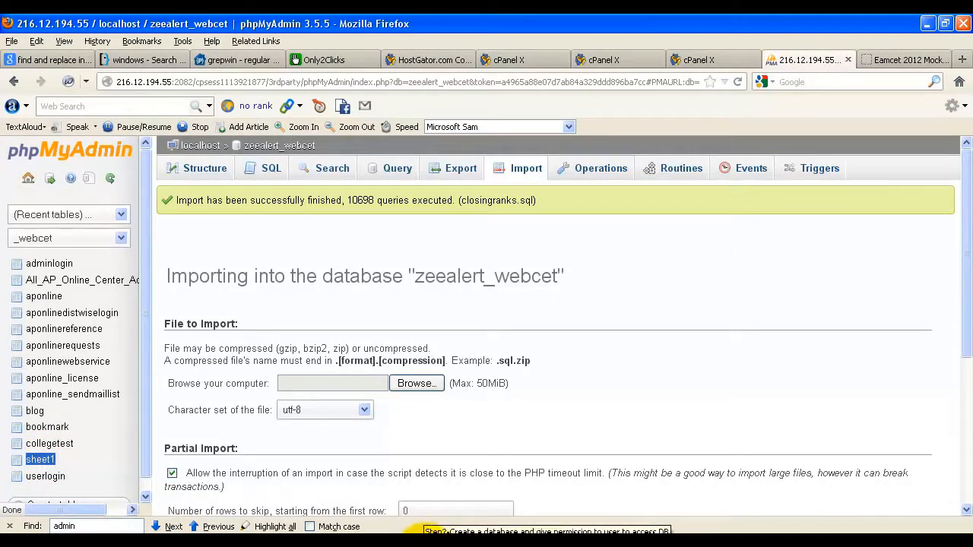
{"action": "left_click", "coordinate": [235, 544]}
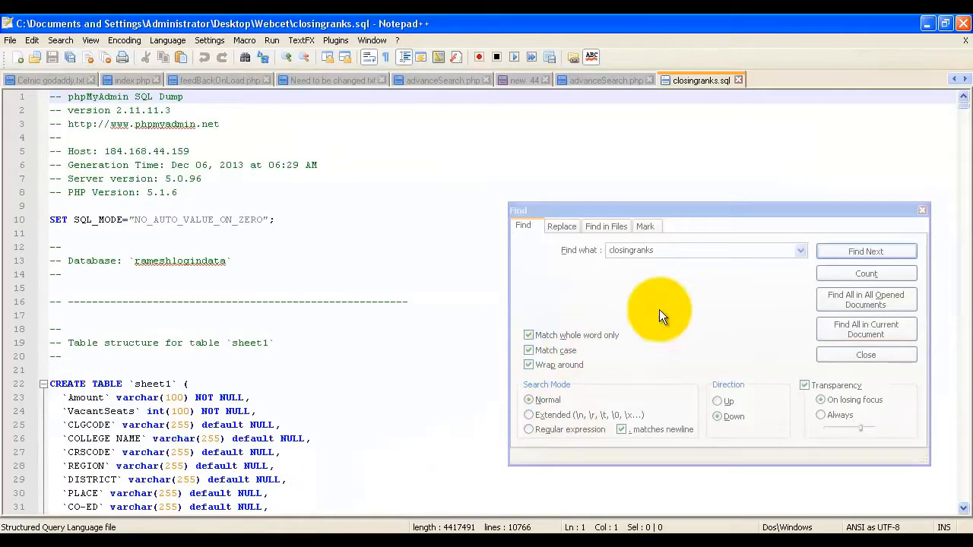
Replace every whole-word occurrence of sheet1 with closingranks in closingranks.sql and save the file.
{"action": "left_click", "coordinate": [563, 227]}
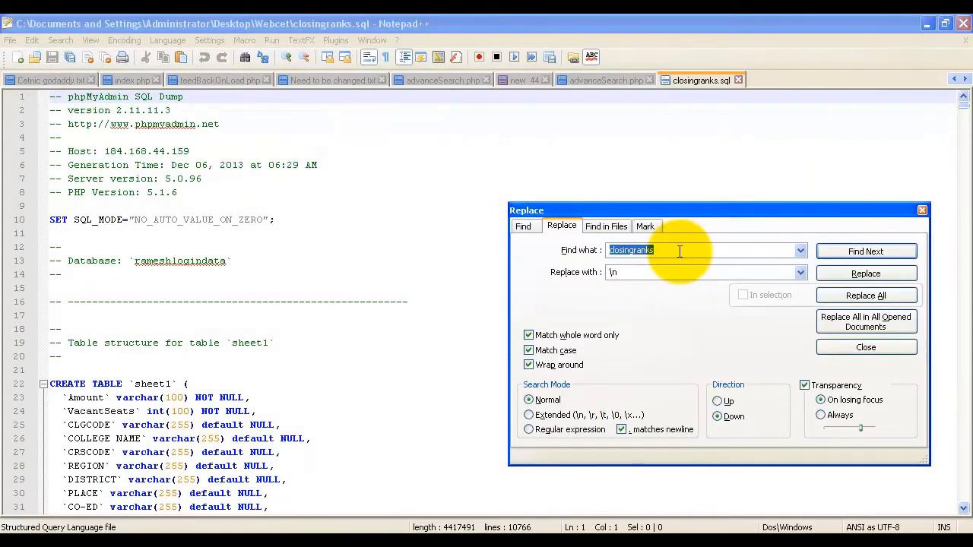
{"action": "type", "text": "sheet1"}
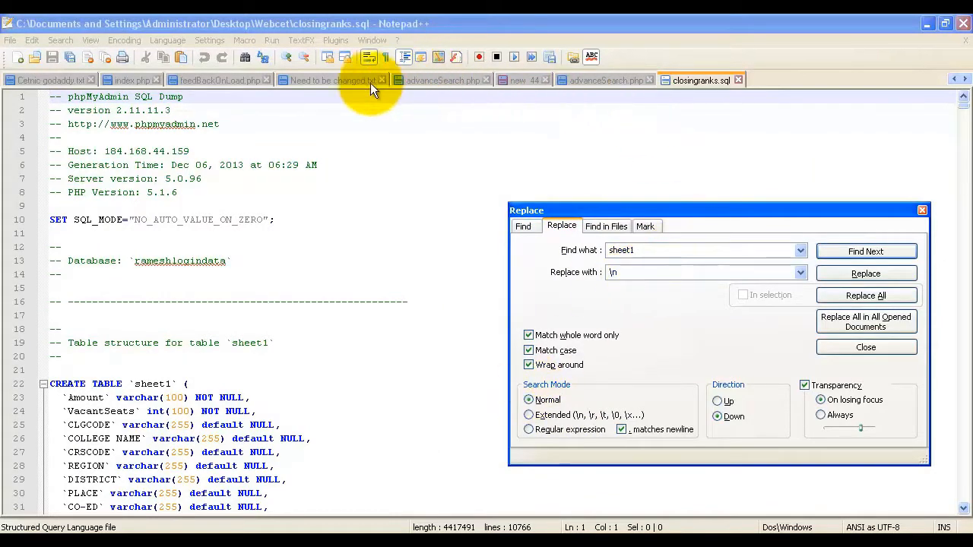
{"action": "left_click", "coordinate": [324, 82]}
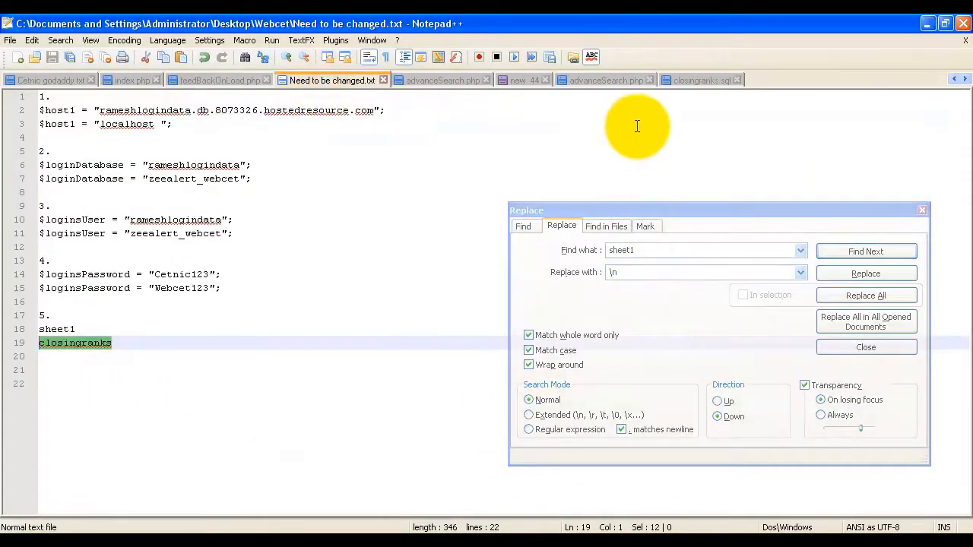
{"action": "left_click", "coordinate": [688, 82]}
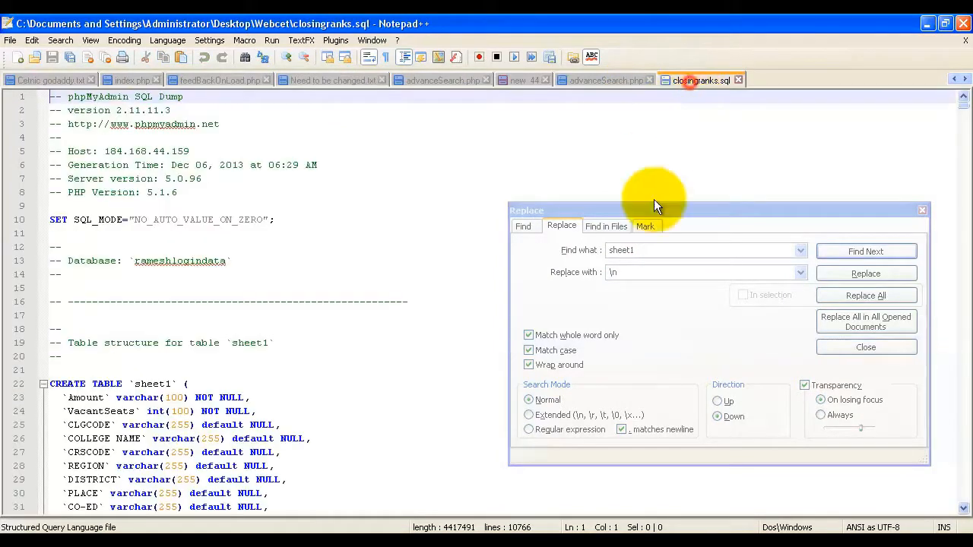
{"action": "left_click", "coordinate": [632, 271]}
{"action": "type", "text": "closingranks"}
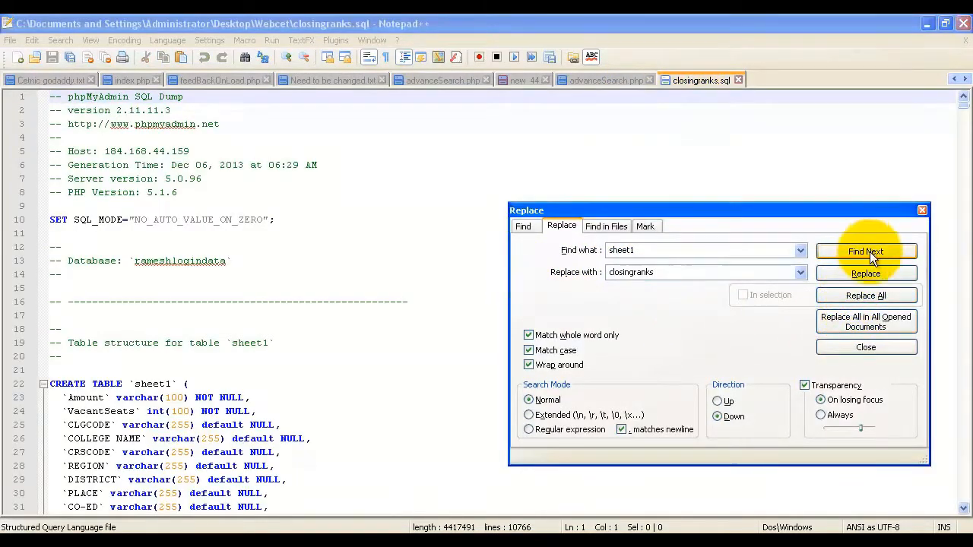
{"action": "left_click", "coordinate": [873, 298]}
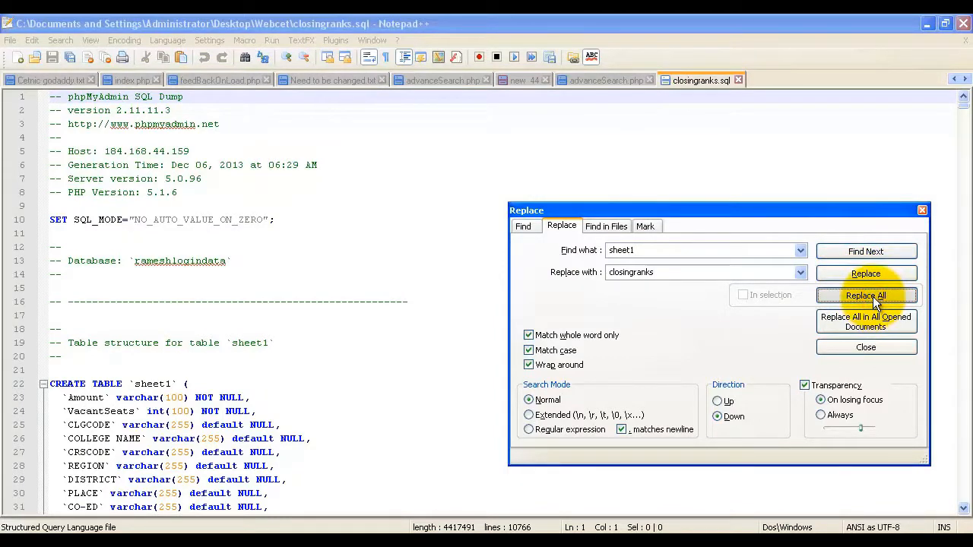
{"action": "left_click", "coordinate": [873, 273]}
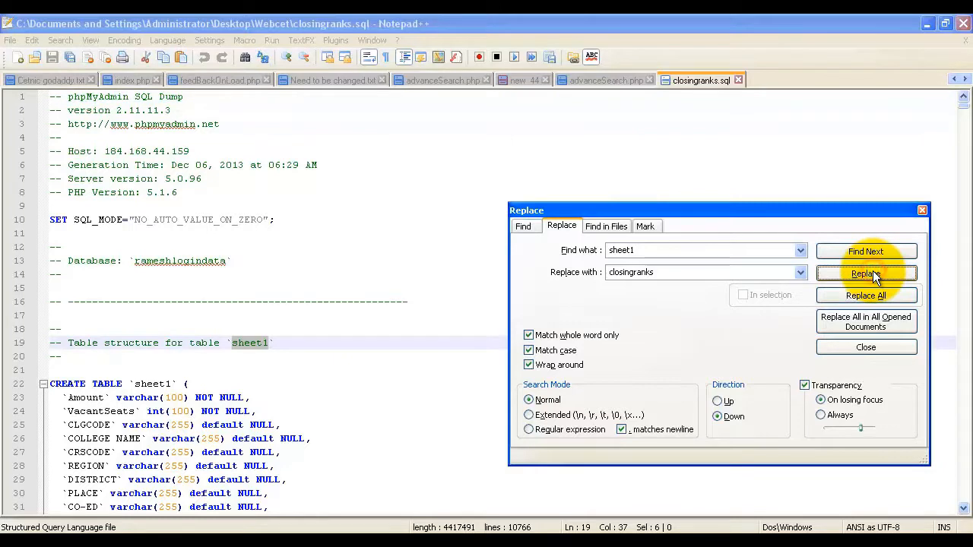
{"action": "left_click", "coordinate": [869, 295]}
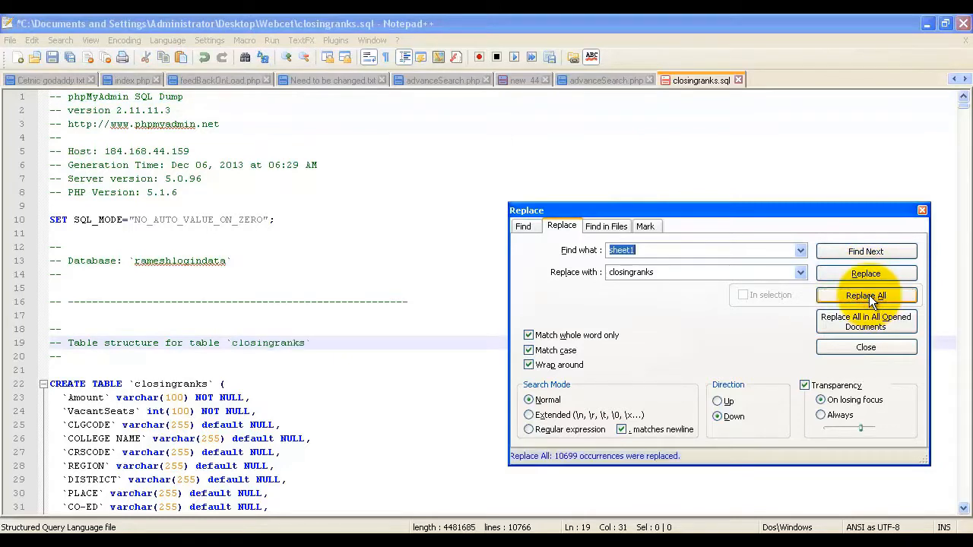
{"action": "left_click", "coordinate": [869, 295]}
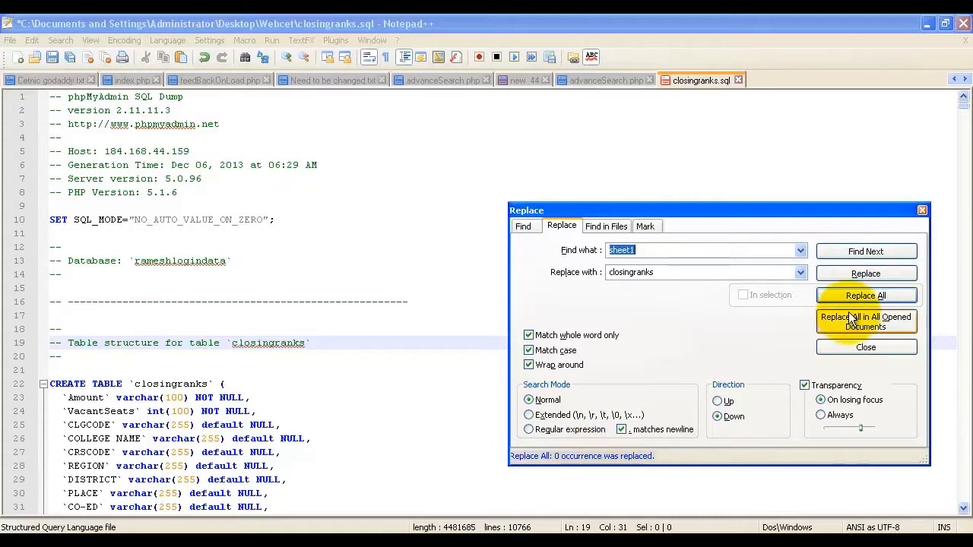
{"action": "left_click", "coordinate": [53, 58]}
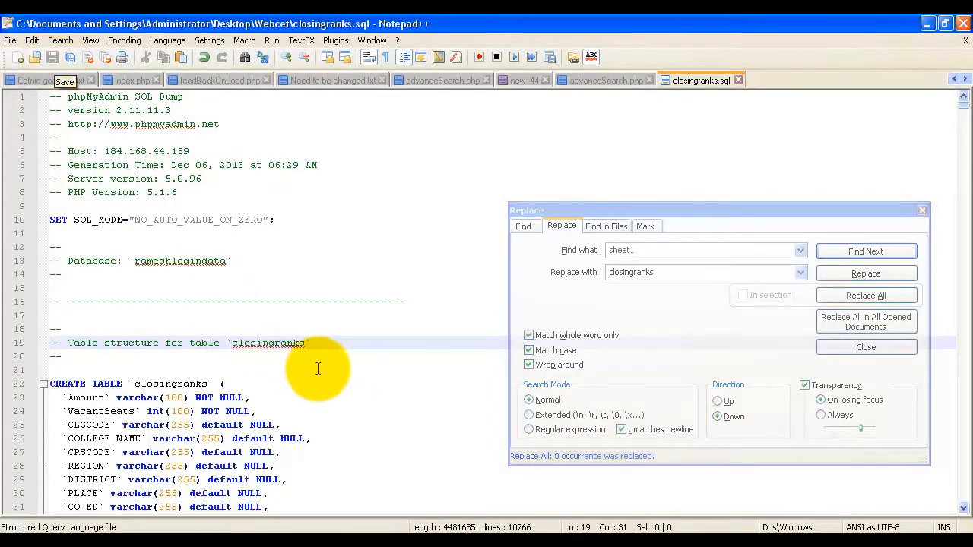
Switch to phpMyAdmin in Firefox and drop the wrongly named sheet1 table from the zeealert_webcet database.
{"action": "left_click", "coordinate": [196, 530]}
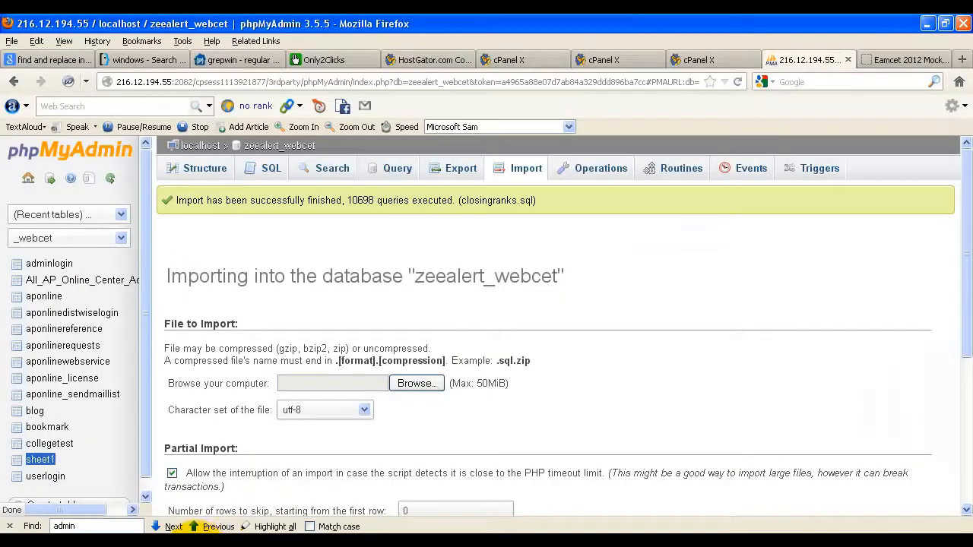
{"action": "right_click", "coordinate": [40, 462]}
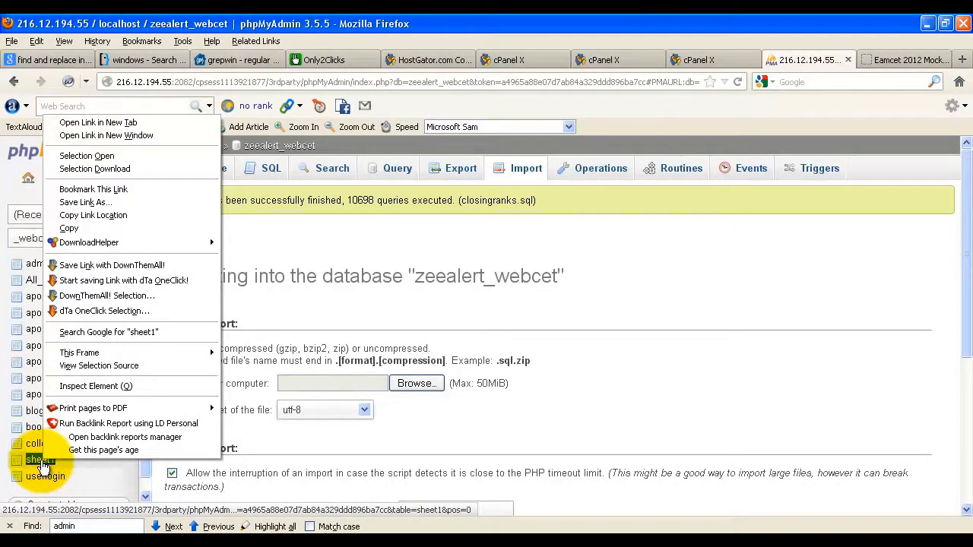
{"action": "left_click", "coordinate": [114, 477]}
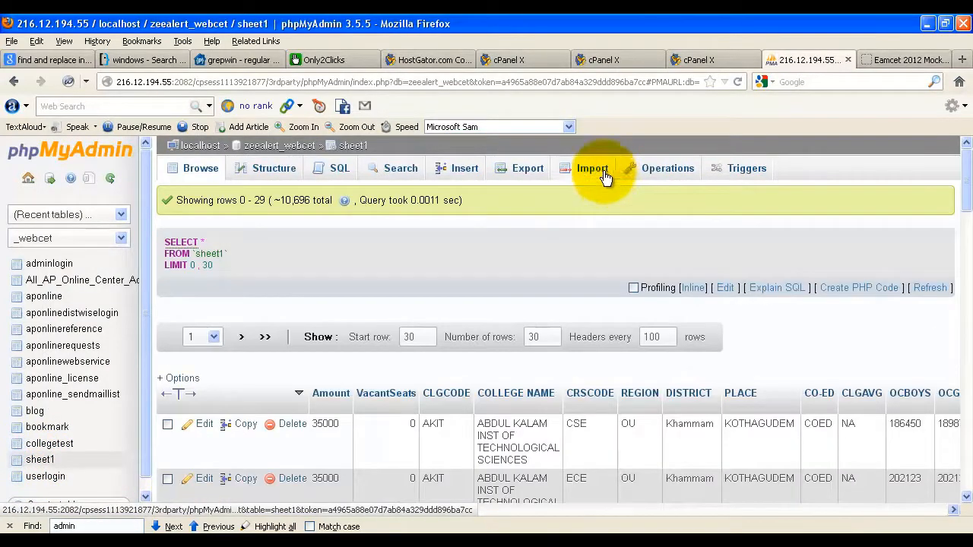
{"action": "left_click", "coordinate": [648, 175]}
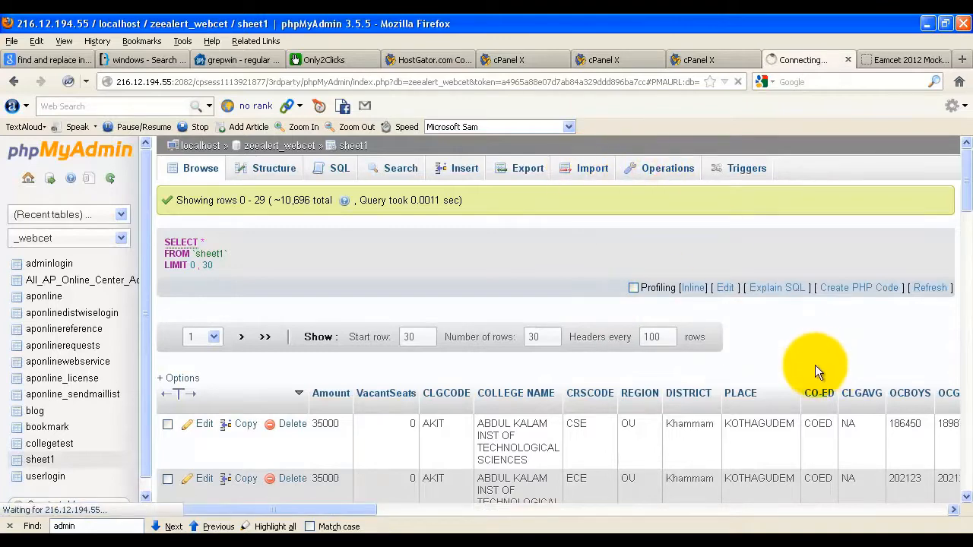
{"action": "scroll", "coordinate": [760, 380], "scroll_direction": "down", "scroll_amount": 6}
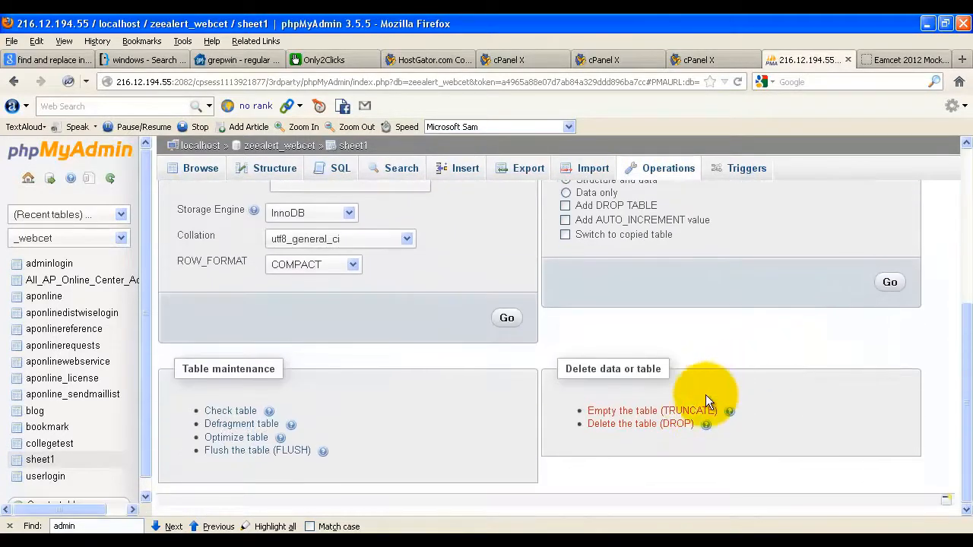
{"action": "left_click", "coordinate": [635, 424]}
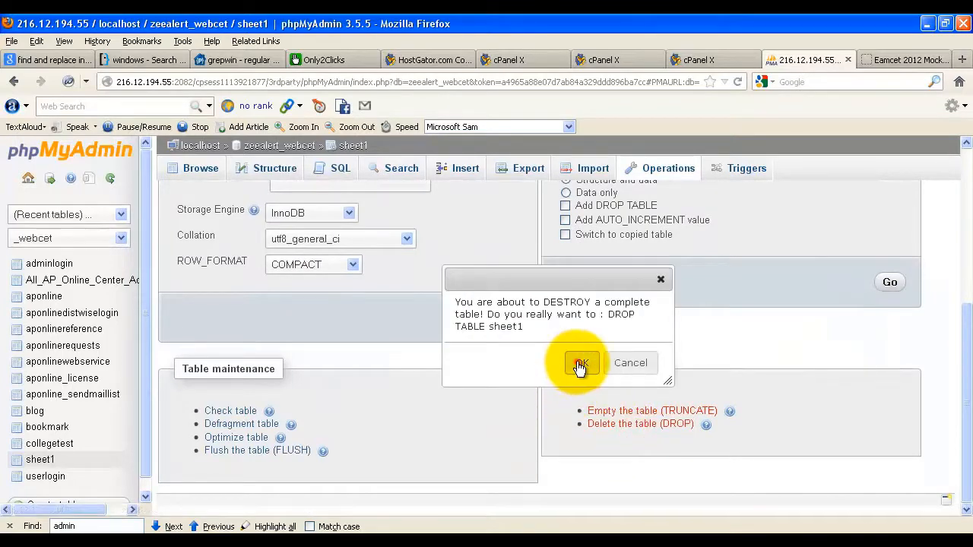
{"action": "left_click", "coordinate": [580, 364]}
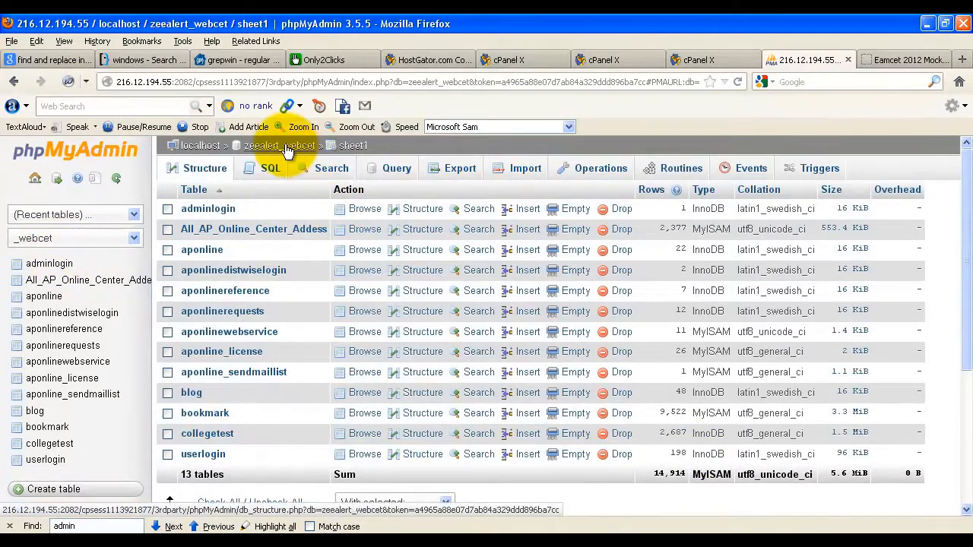
Start a new import into zeealert_webcet and choose the edited closingranks.sql from the Webcet folder as the file.
{"action": "left_click", "coordinate": [530, 175]}
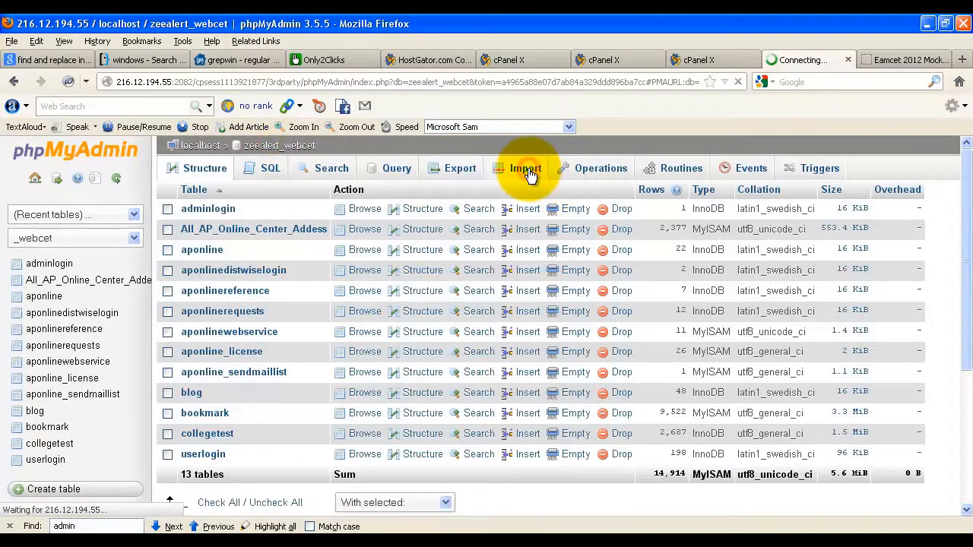
{"action": "left_click", "coordinate": [411, 323]}
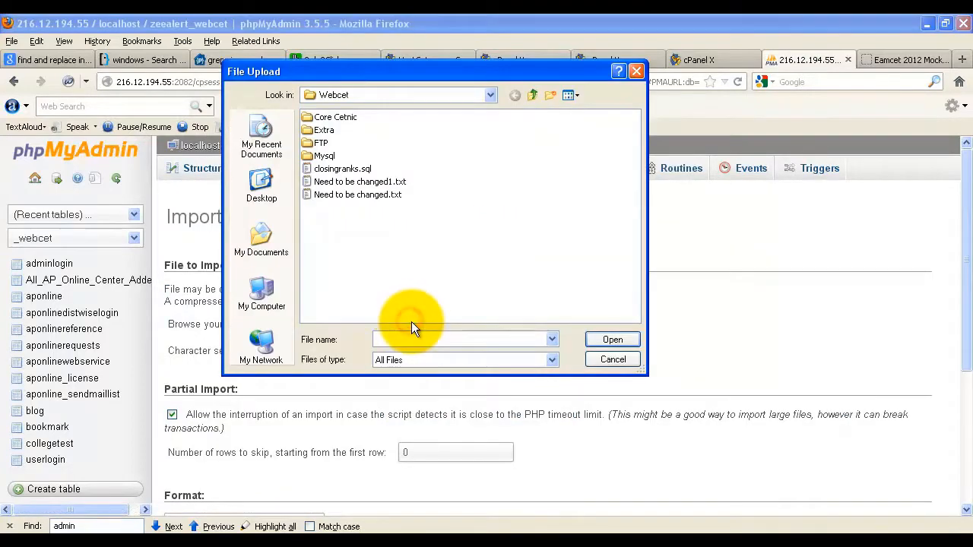
{"action": "left_click", "coordinate": [237, 545]}
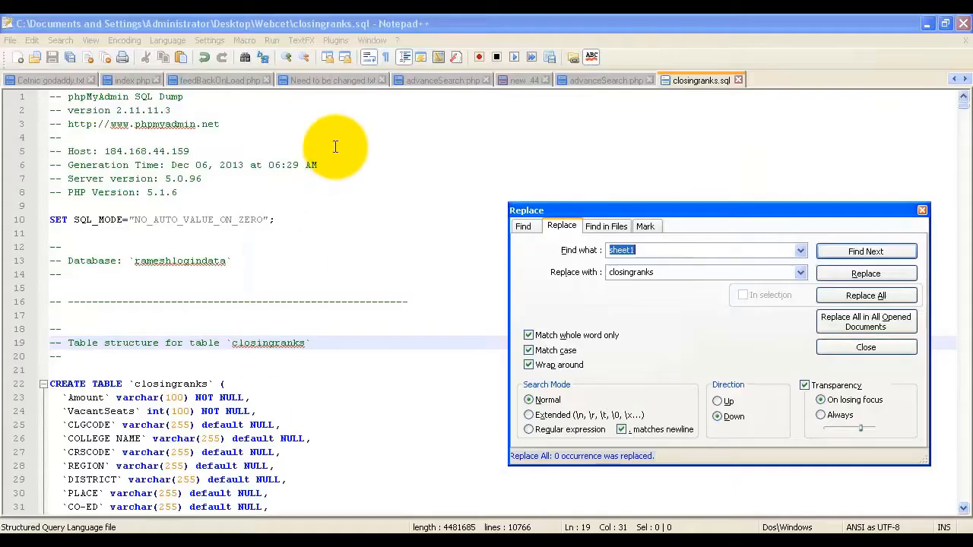
{"action": "left_click", "coordinate": [929, 24]}
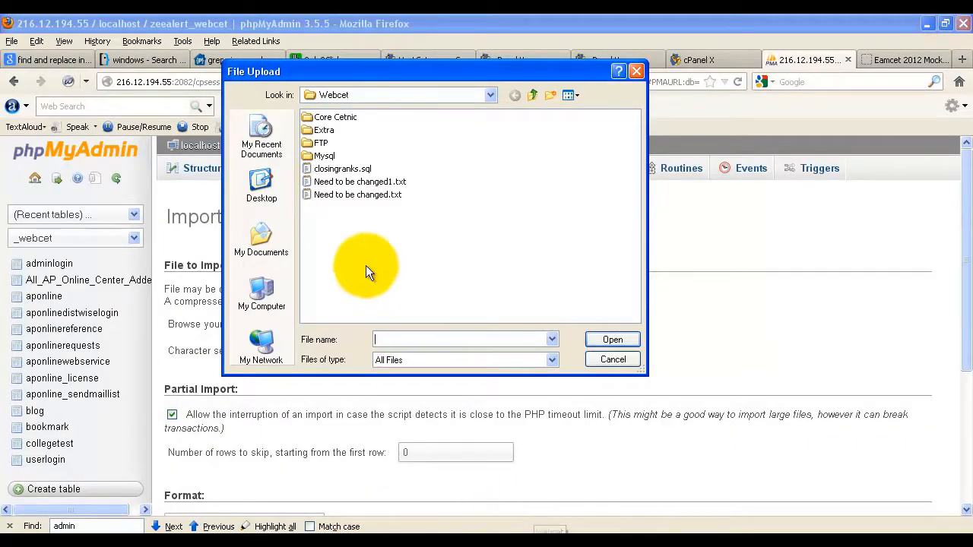
{"action": "left_click", "coordinate": [342, 169]}
{"action": "left_click", "coordinate": [611, 340]}
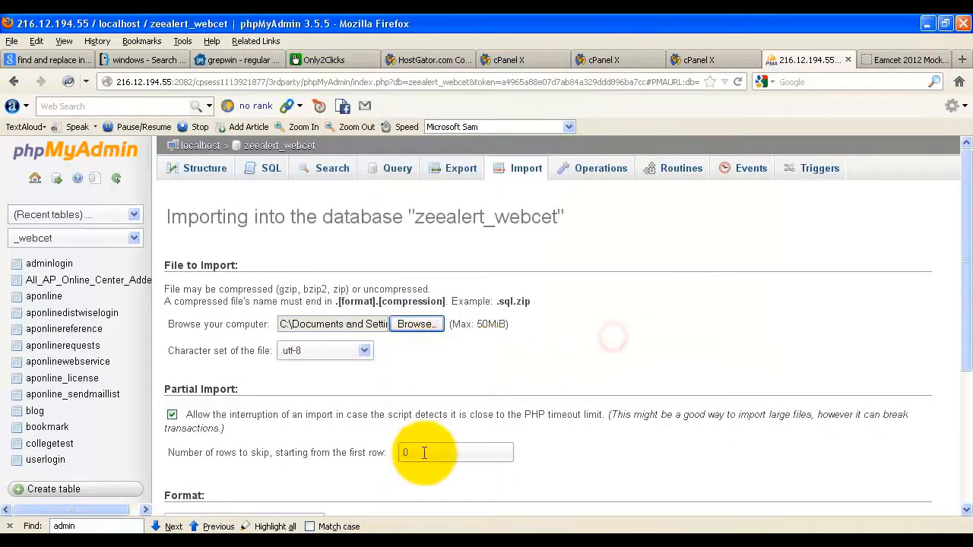
Run the import of closingranks.sql and check the zeealert_webcet table list for the closingranks table.
{"action": "scroll", "coordinate": [304, 452], "scroll_direction": "down", "scroll_amount": 5}
{"action": "left_click", "coordinate": [194, 462]}
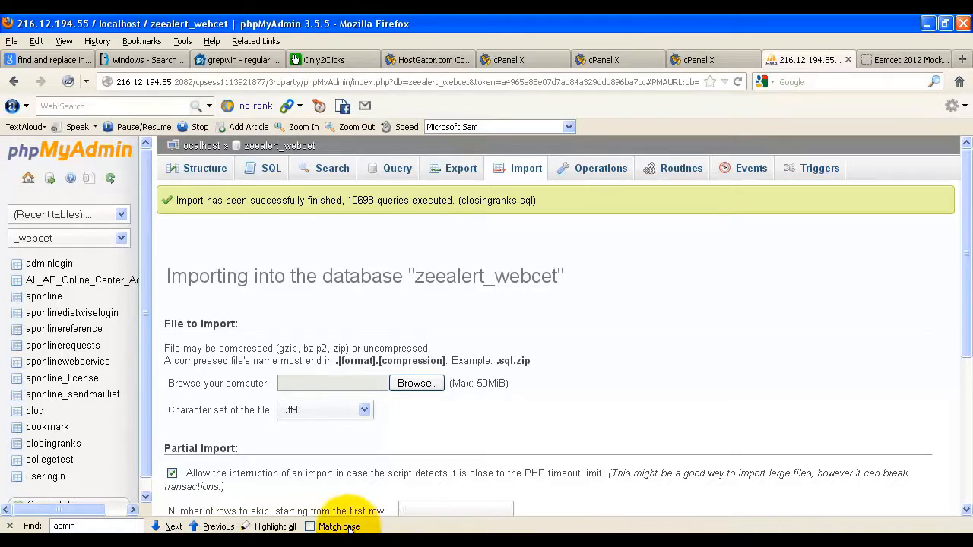
{"action": "left_click_drag", "start_coordinate": [148, 458], "coordinate": [141, 483]}
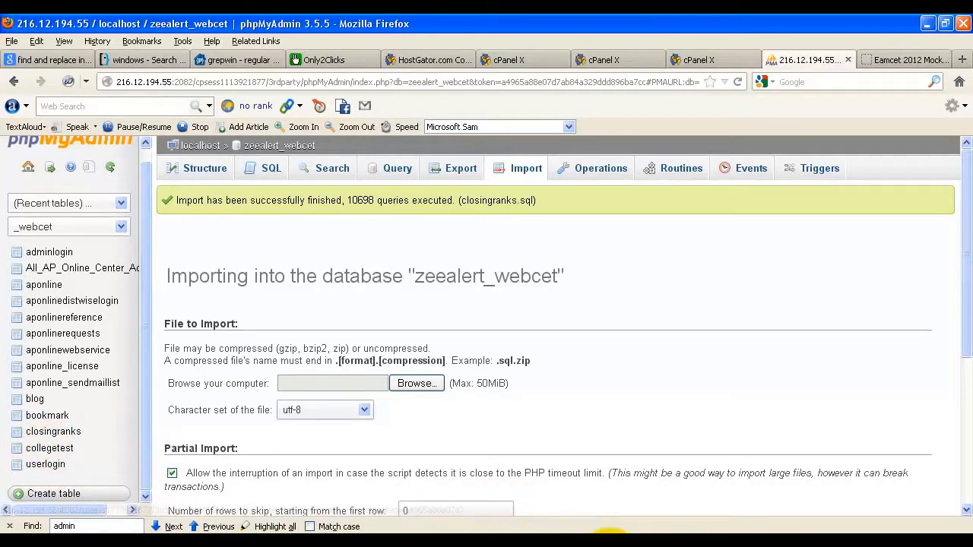
{"action": "left_click", "coordinate": [599, 532]}
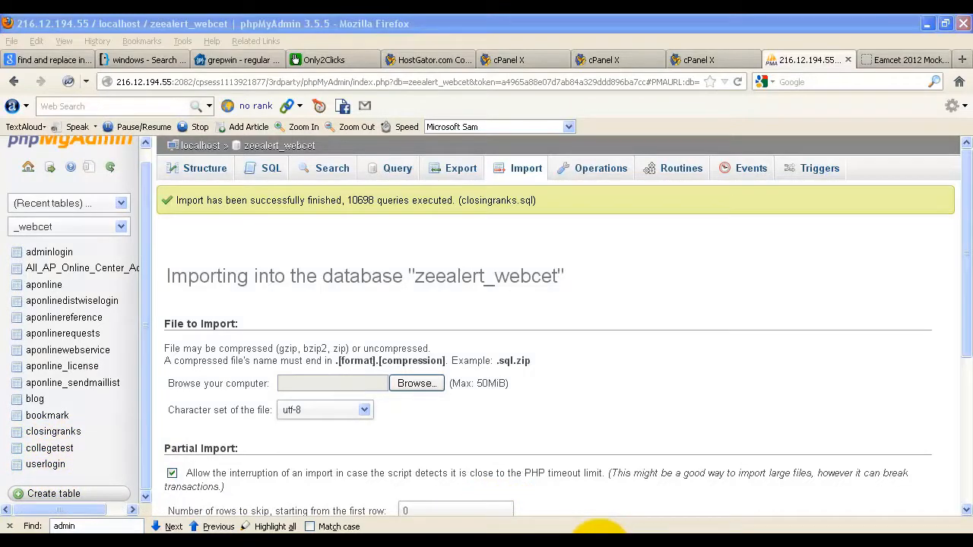